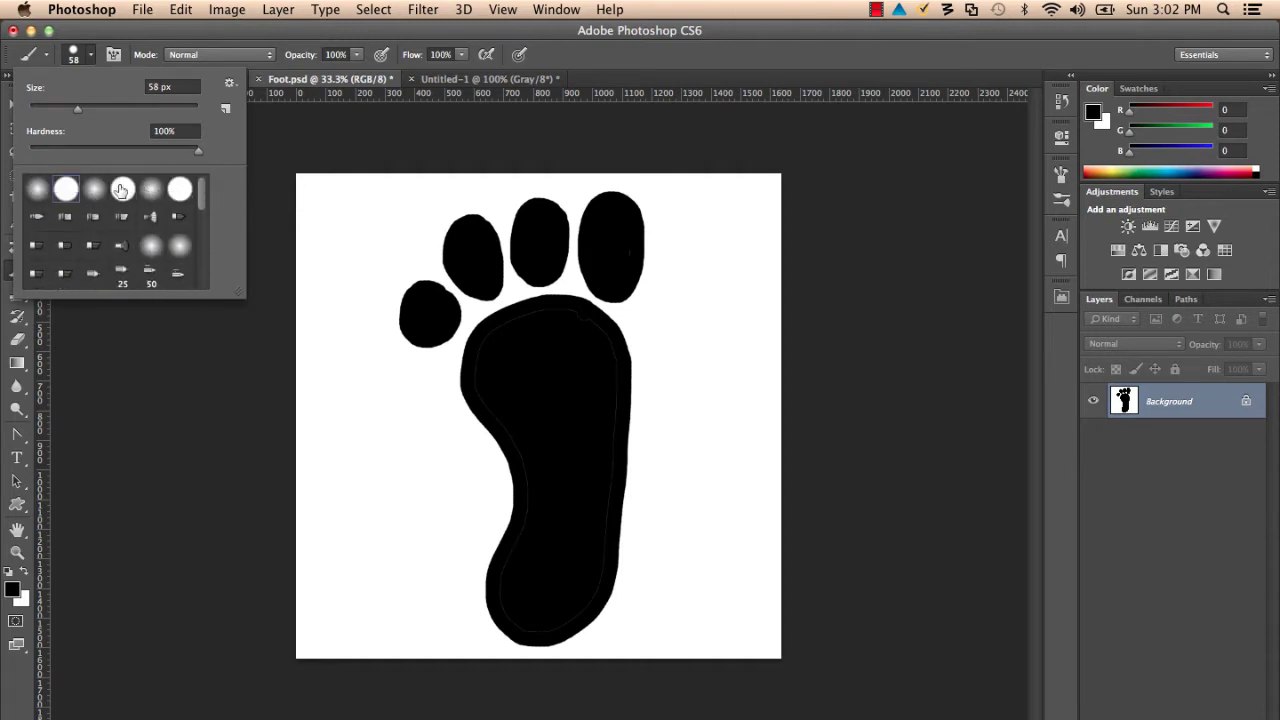
# Paint two test strokes in the white area beside the toes, one with the soft round brush and one with the hard round brush.
pyautogui.click(38, 190)
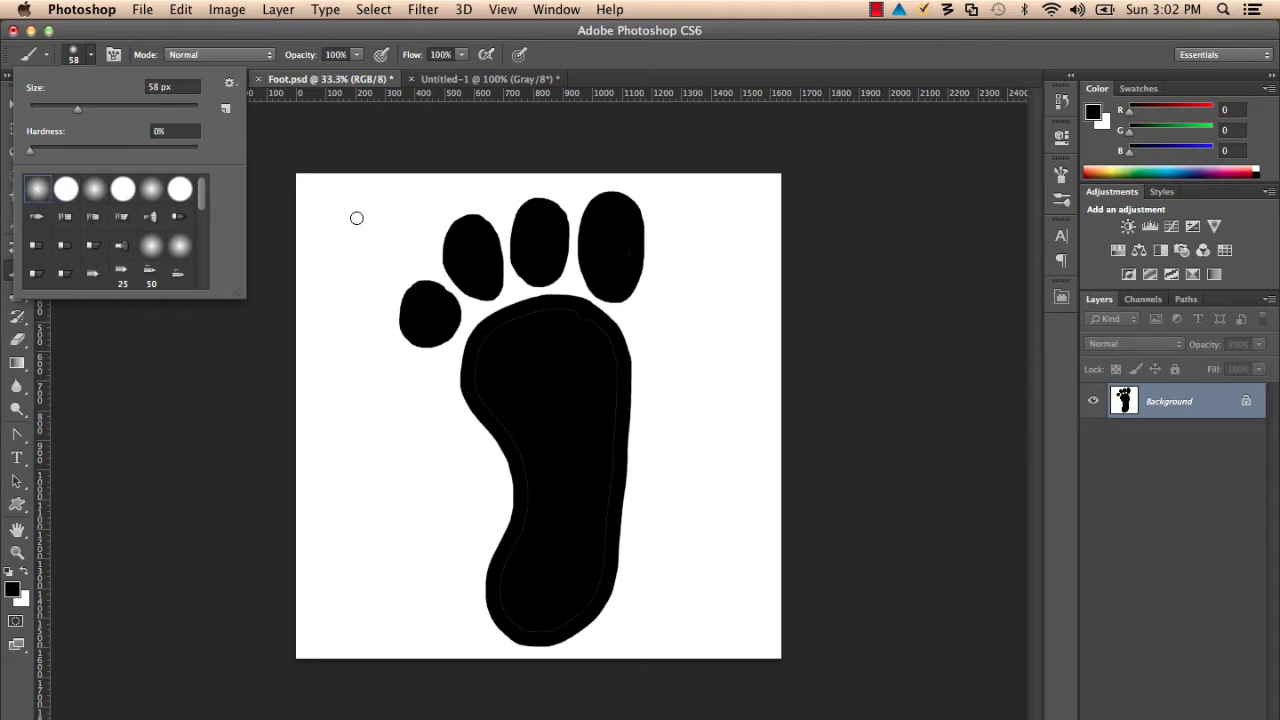
pyautogui.moveTo(354, 214); pyautogui.dragTo(345, 300)
pyautogui.click(91, 57)
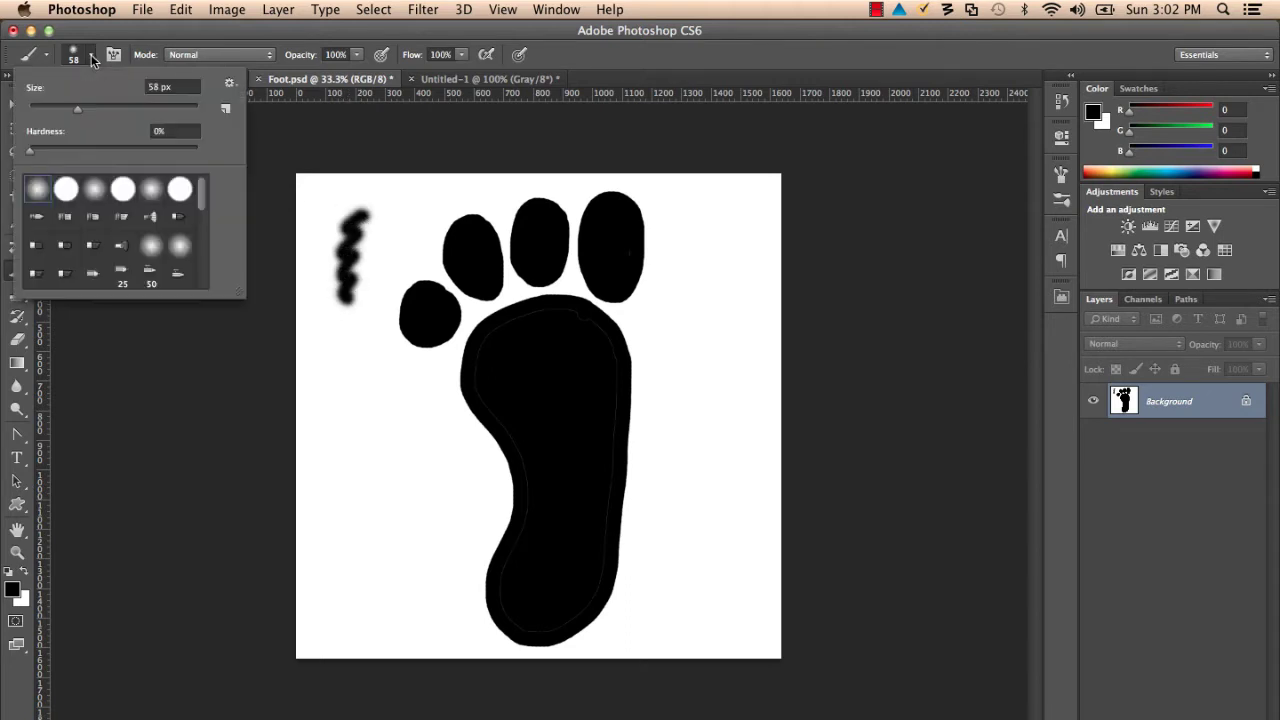
pyautogui.click(67, 190)
pyautogui.moveTo(326, 210); pyautogui.dragTo(319, 304)
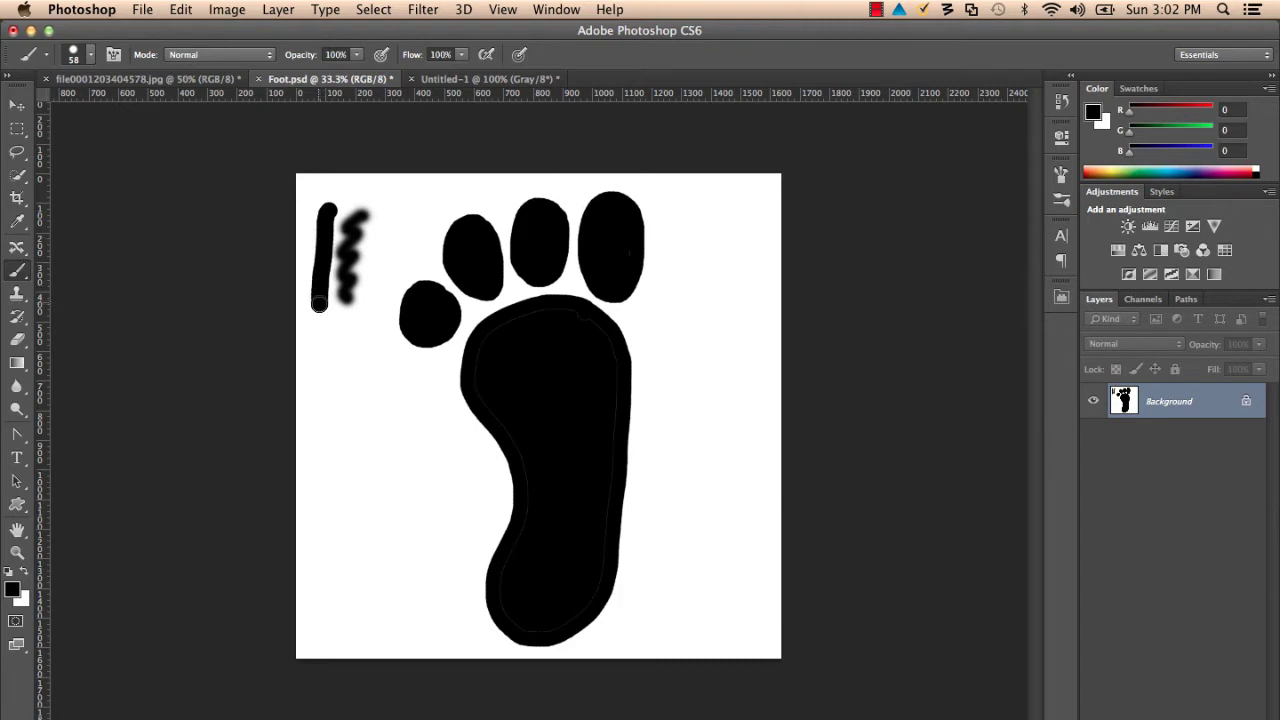
# Paint a patch of grass below the test strokes with the 134 px grass brush preset.
pyautogui.click(90, 53)
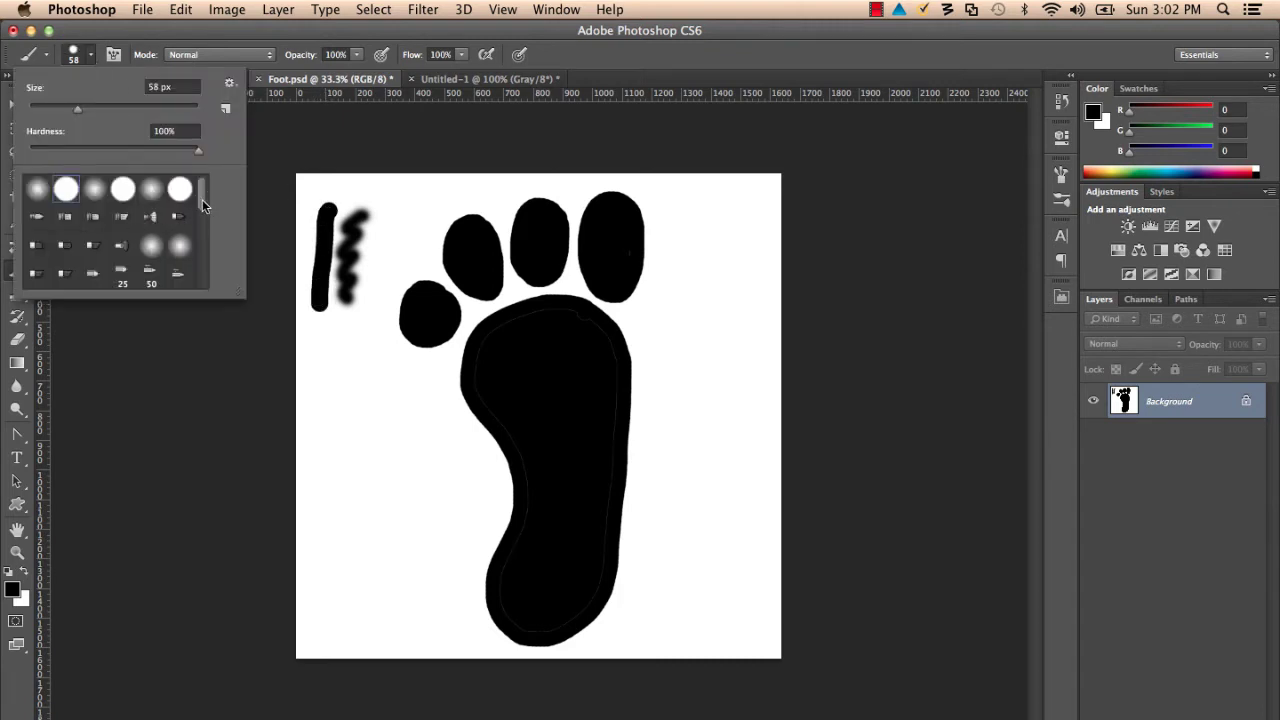
pyautogui.moveTo(202, 199); pyautogui.dragTo(213, 260)
pyautogui.click(180, 250)
pyautogui.click(318, 350)
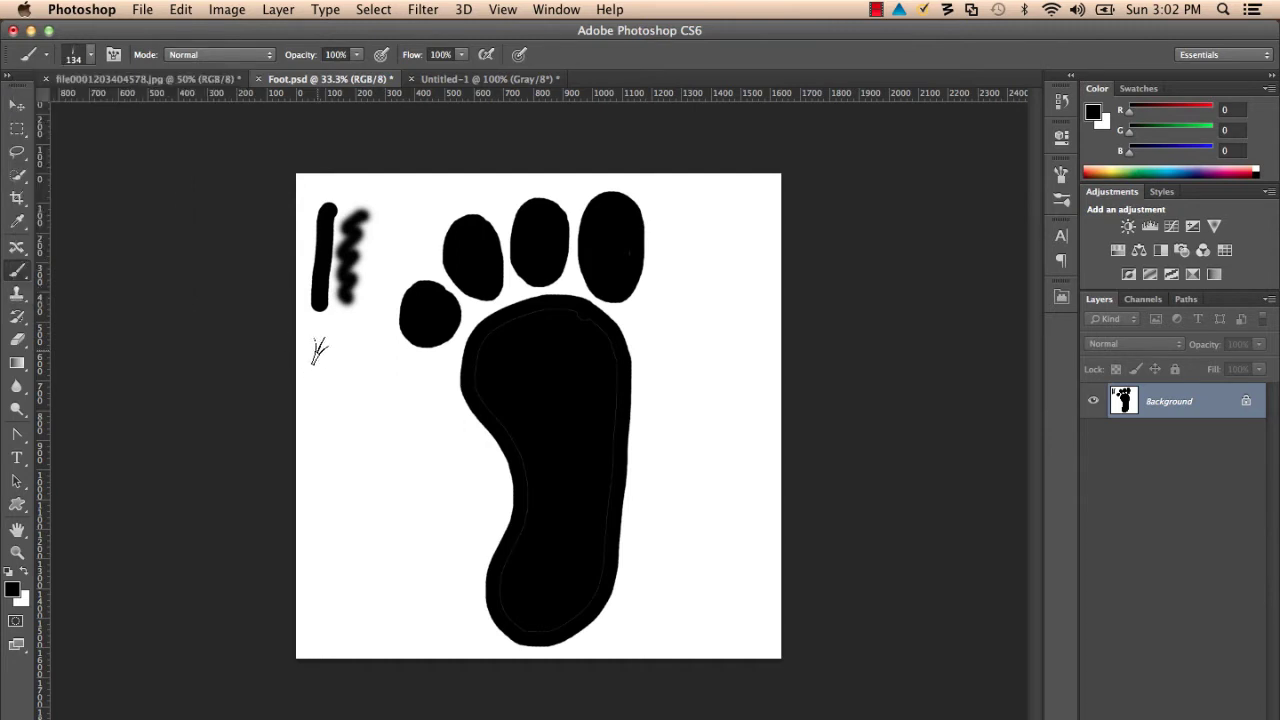
pyautogui.moveTo(318, 350)
pyautogui.mouseDown()
pyautogui.moveTo(364, 352)
pyautogui.moveTo(322, 365)
pyautogui.mouseUp()
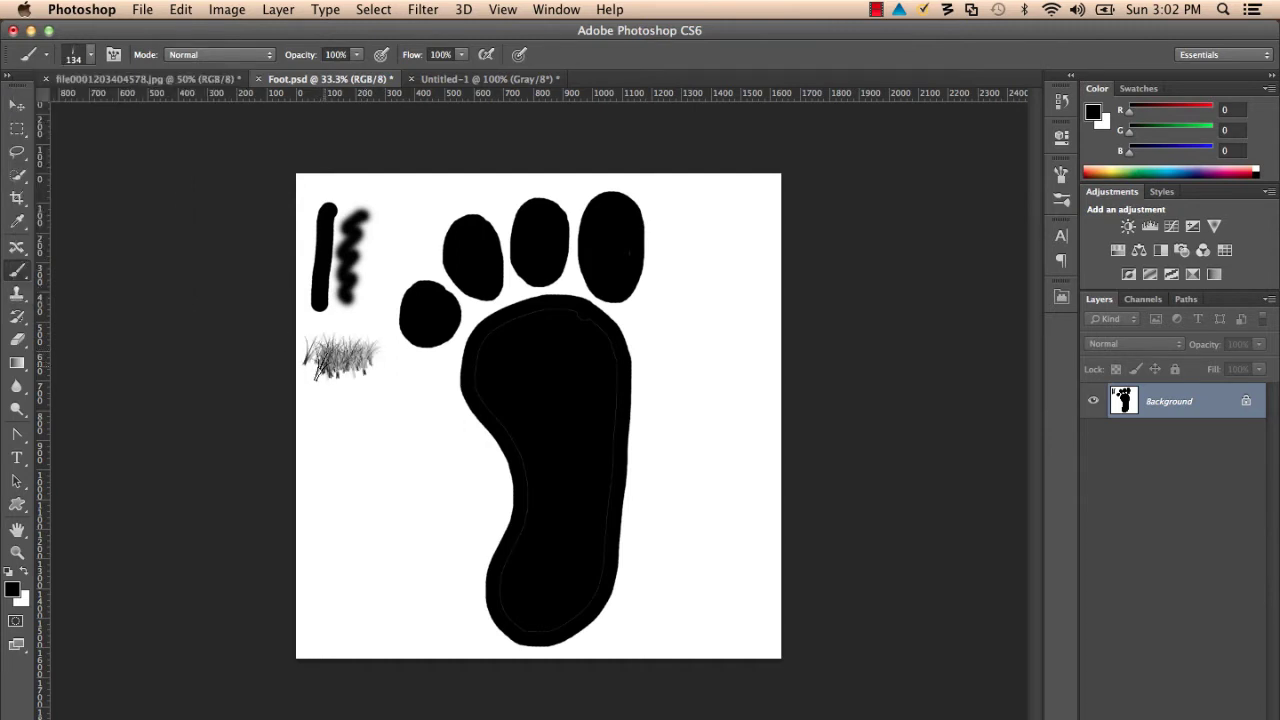
# Scatter leaves below the grass patch with the 74 px leaf brush preset.
pyautogui.click(92, 58)
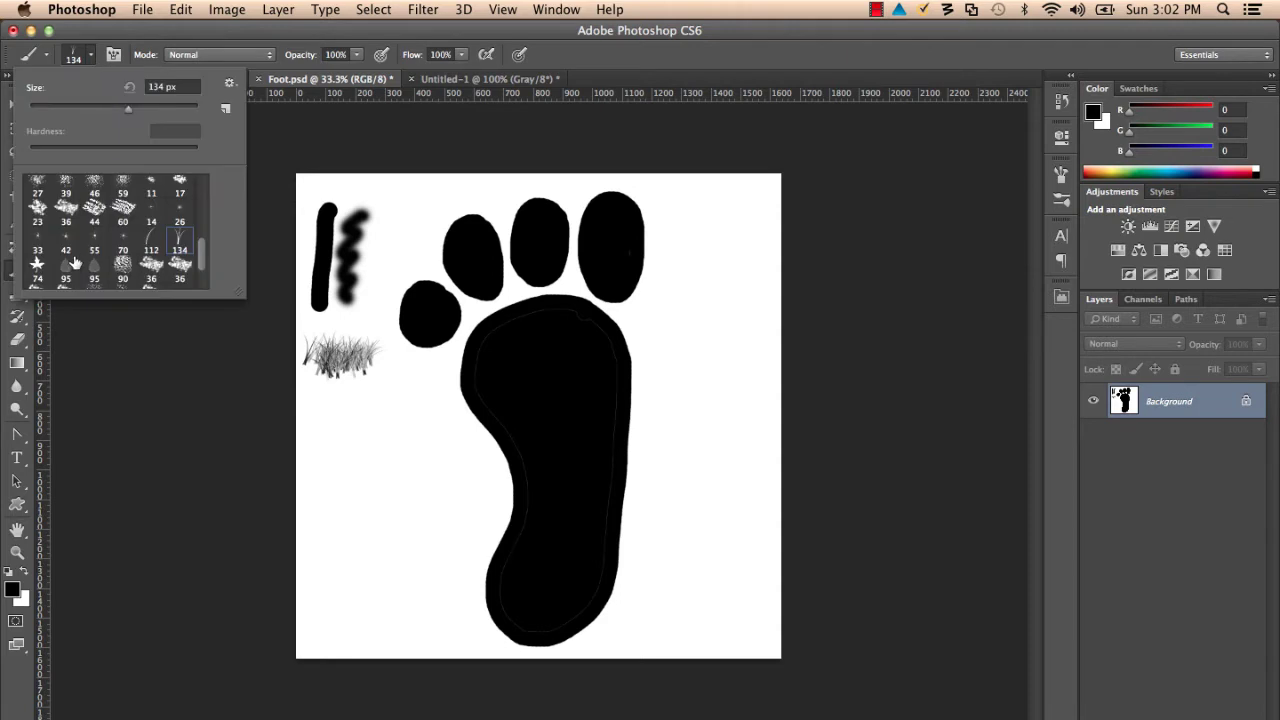
pyautogui.click(39, 265)
pyautogui.moveTo(331, 412); pyautogui.dragTo(415, 418)
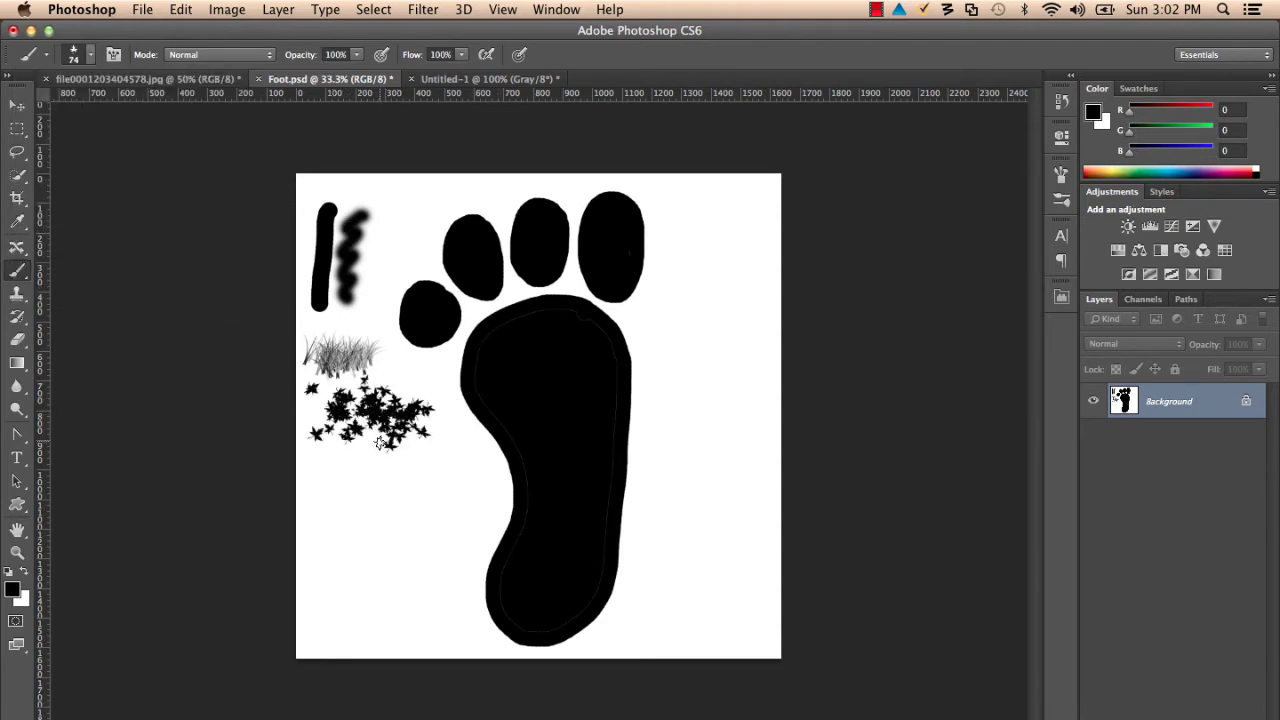
pyautogui.click(90, 55)
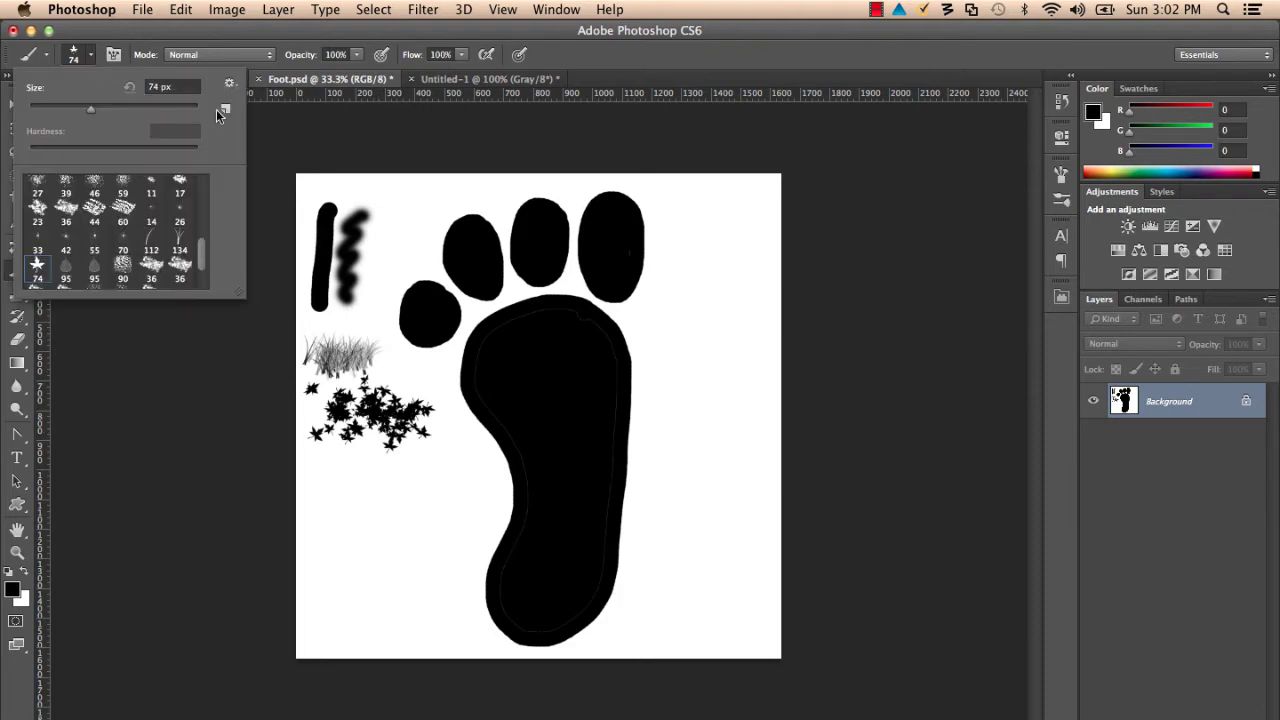
pyautogui.click(231, 86)
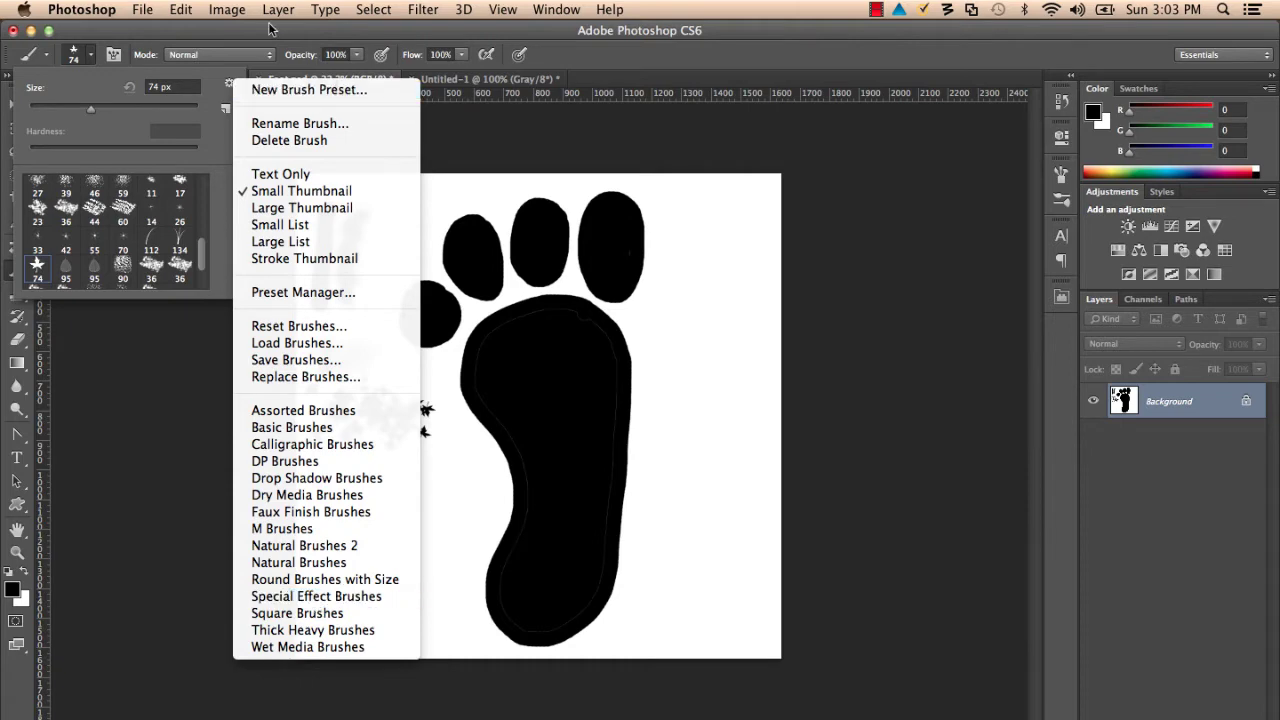
pyautogui.click(209, 85)
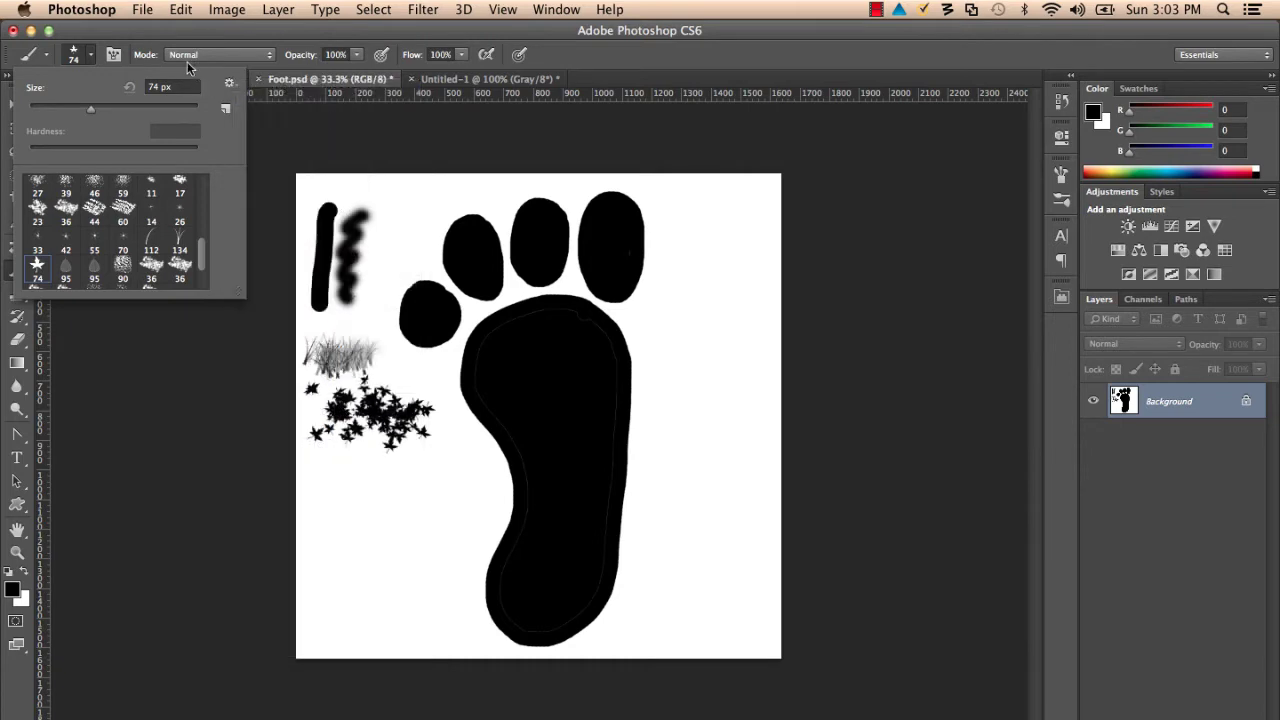
pyautogui.click(90, 52)
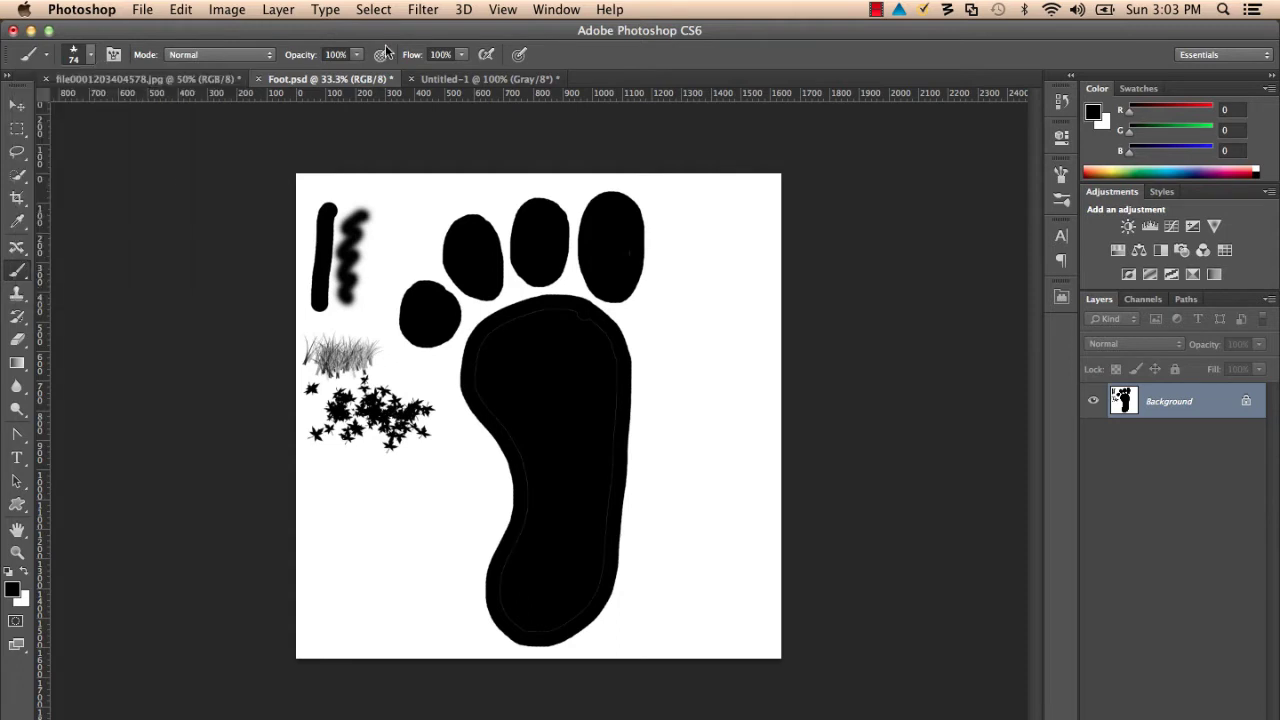
# Revert Foot.psd to its history state before the round, grass and leaf test strokes.
pyautogui.click(1061, 102)
pyautogui.click(993, 118)
pyautogui.click(1061, 102)
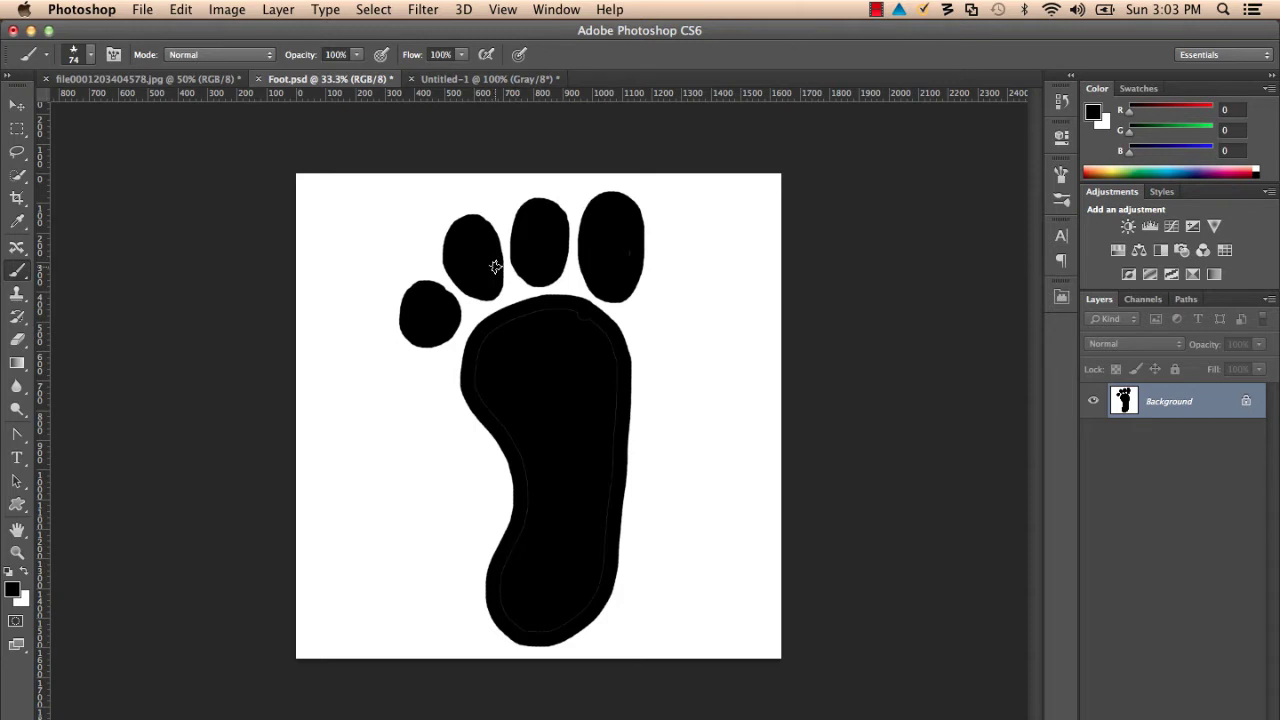
# Paint the missing fifth toe below the smallest one using the hard round brush at 136 px.
pyautogui.click(91, 55)
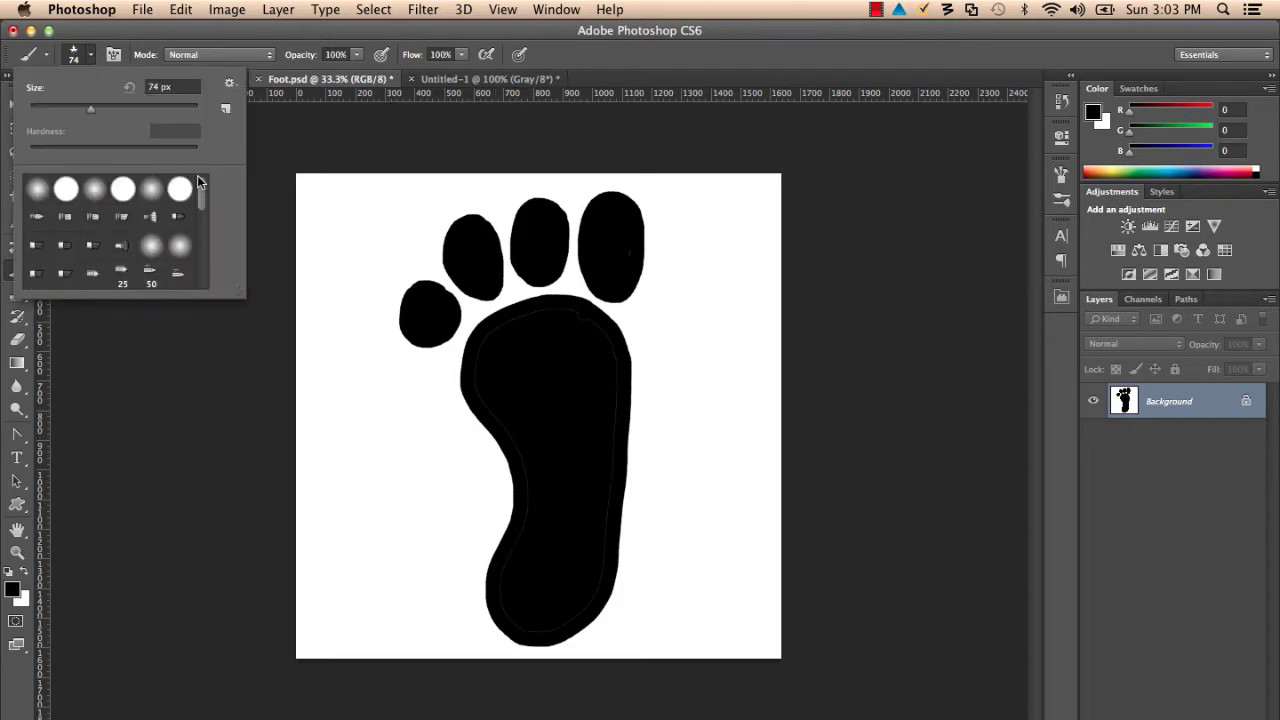
pyautogui.click(65, 188)
pyautogui.click(88, 53)
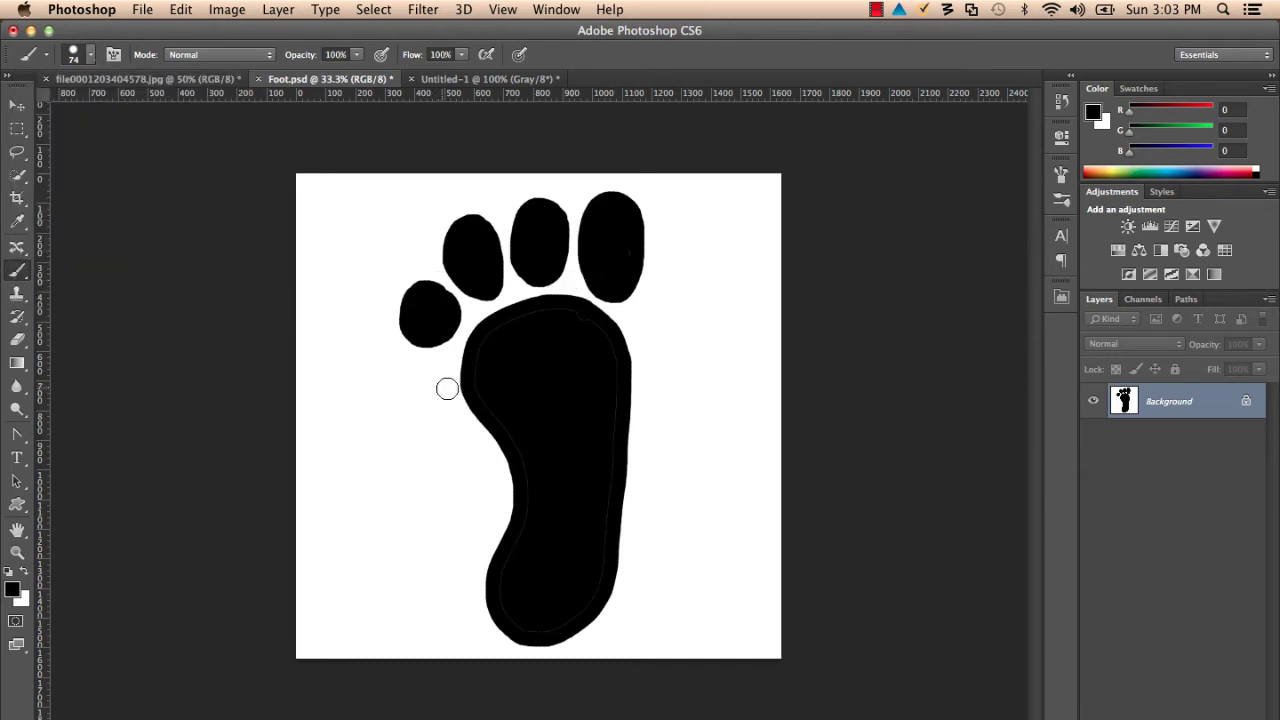
pyautogui.click(91, 57)
pyautogui.click(90, 108)
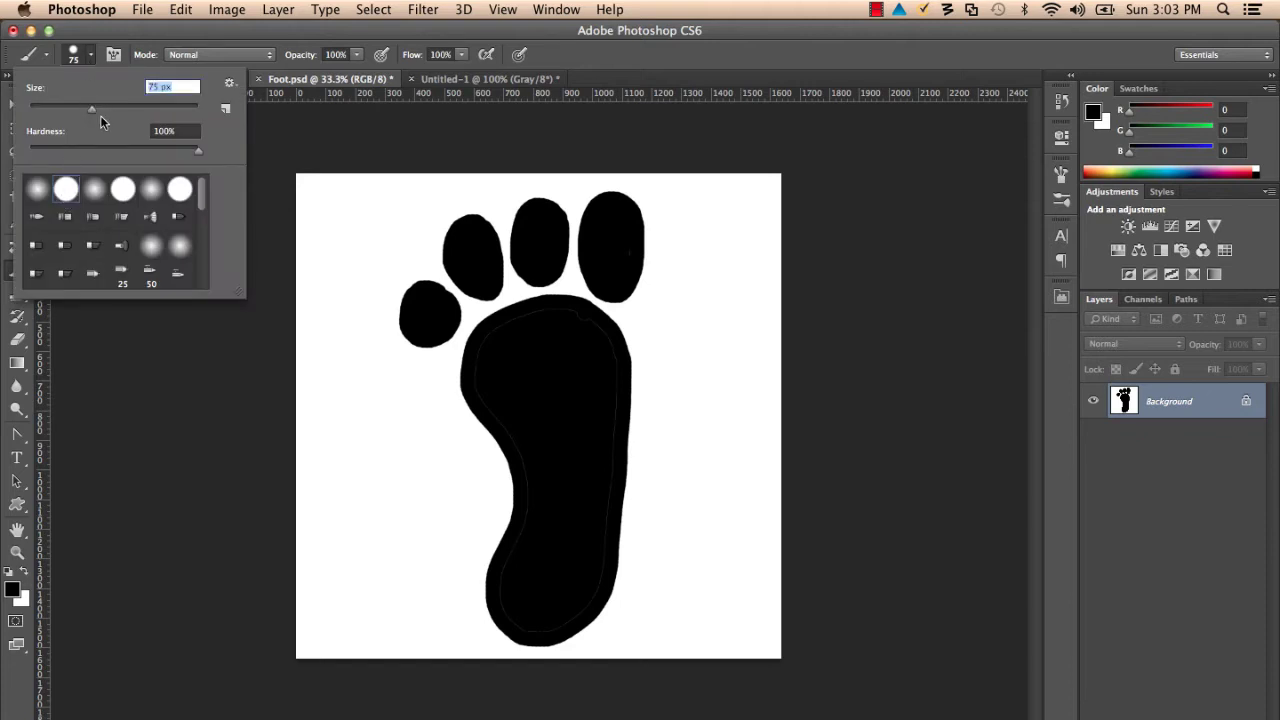
pyautogui.moveTo(91, 112); pyautogui.dragTo(120, 108)
pyautogui.press('Return')
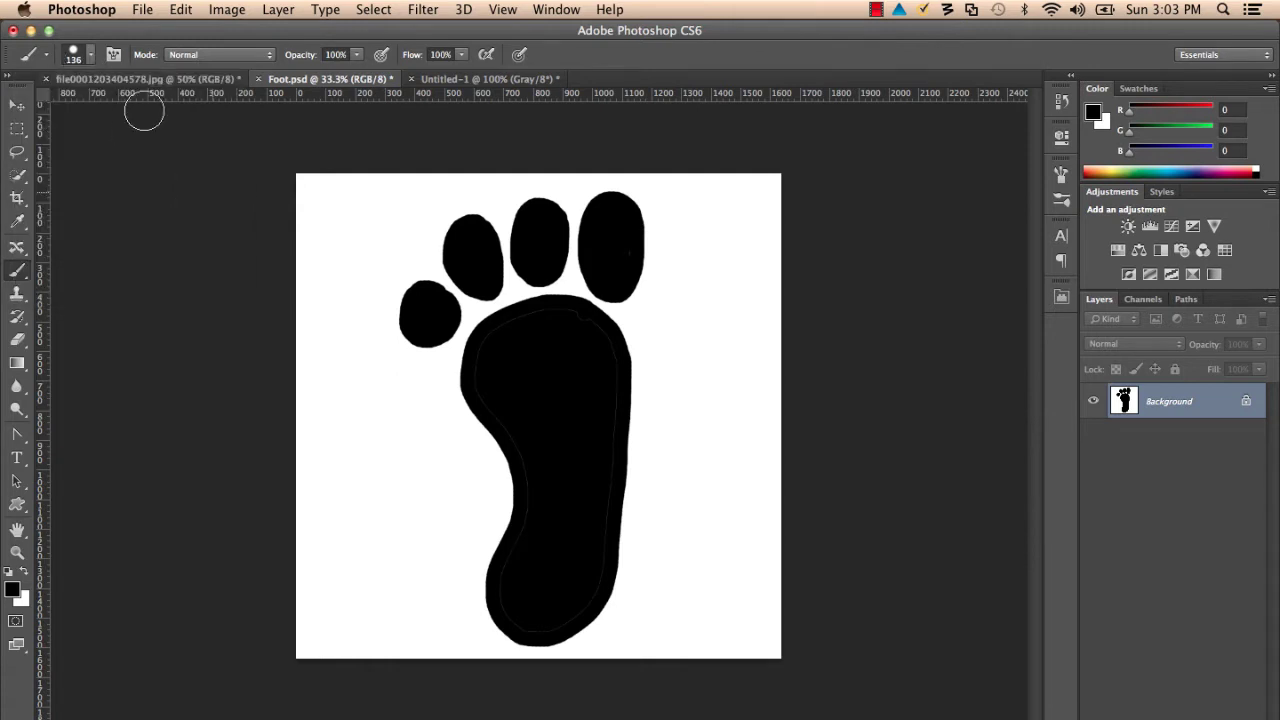
pyautogui.click(423, 383)
pyautogui.moveTo(423, 383); pyautogui.dragTo(428, 378)
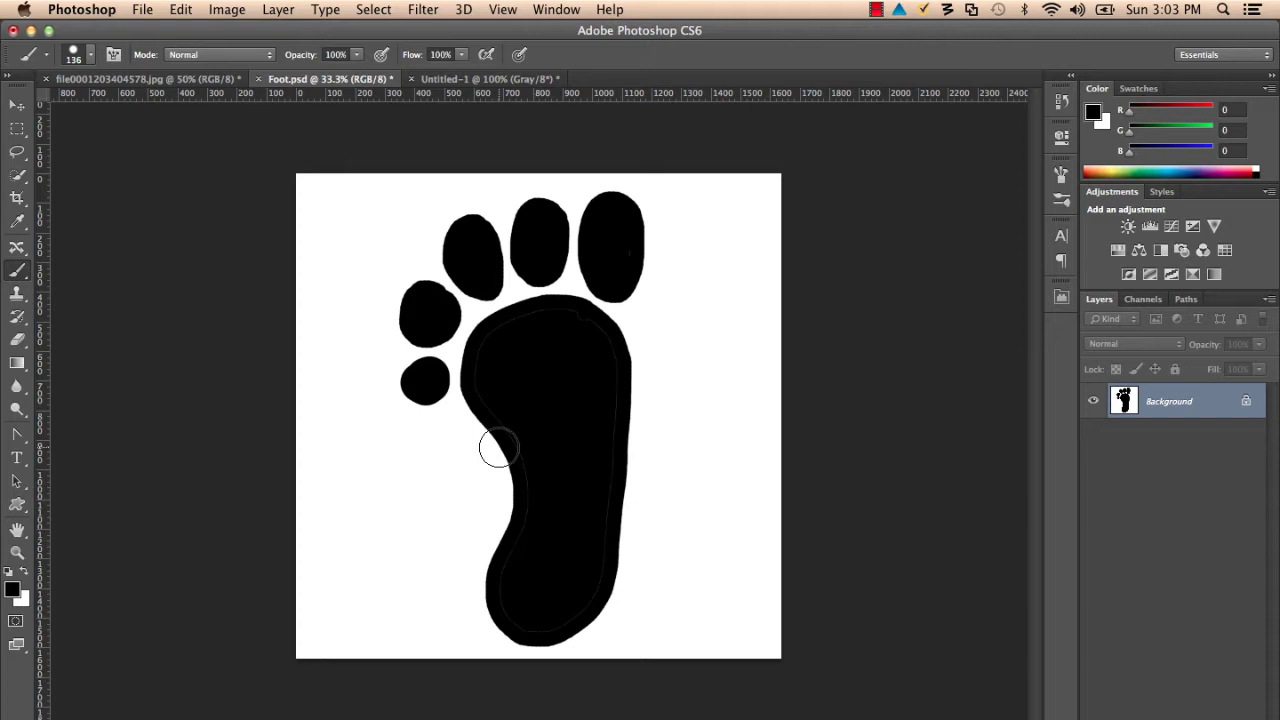
# Select the whole footprint with a rectangular marquee and define it as a brush preset named Big Foot.
pyautogui.click(17, 129)
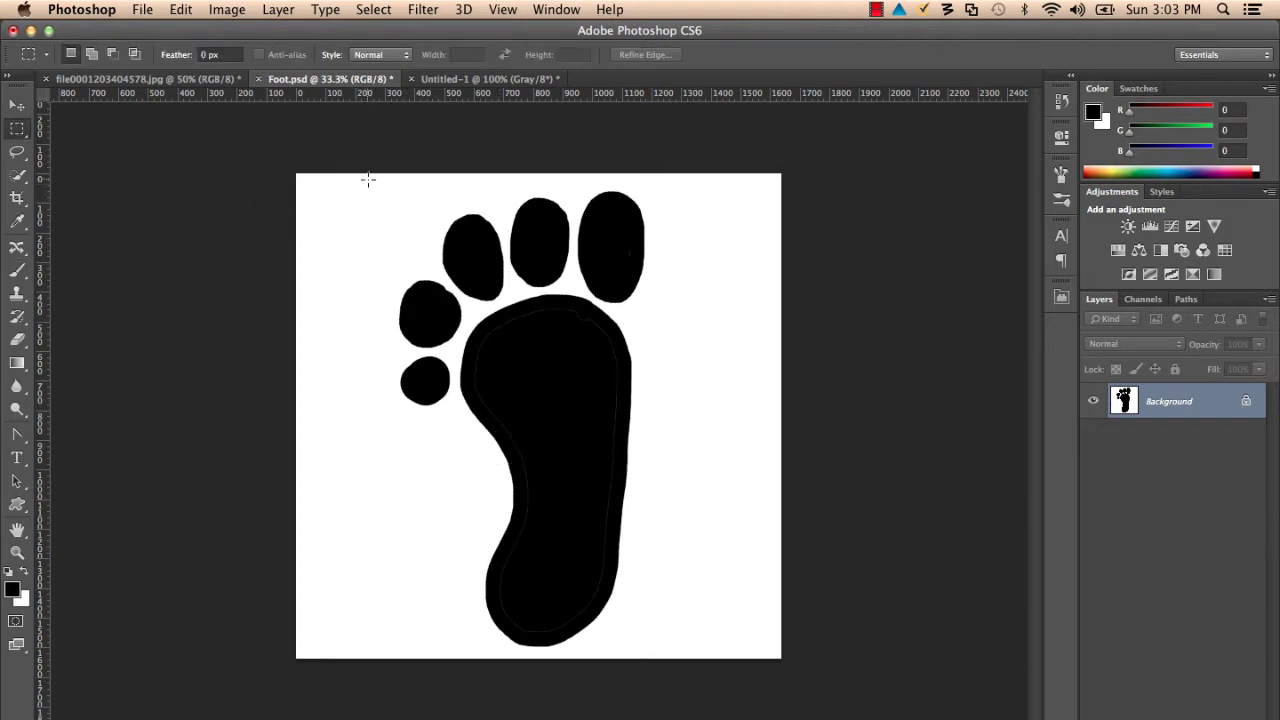
pyautogui.moveTo(368, 178); pyautogui.dragTo(677, 653)
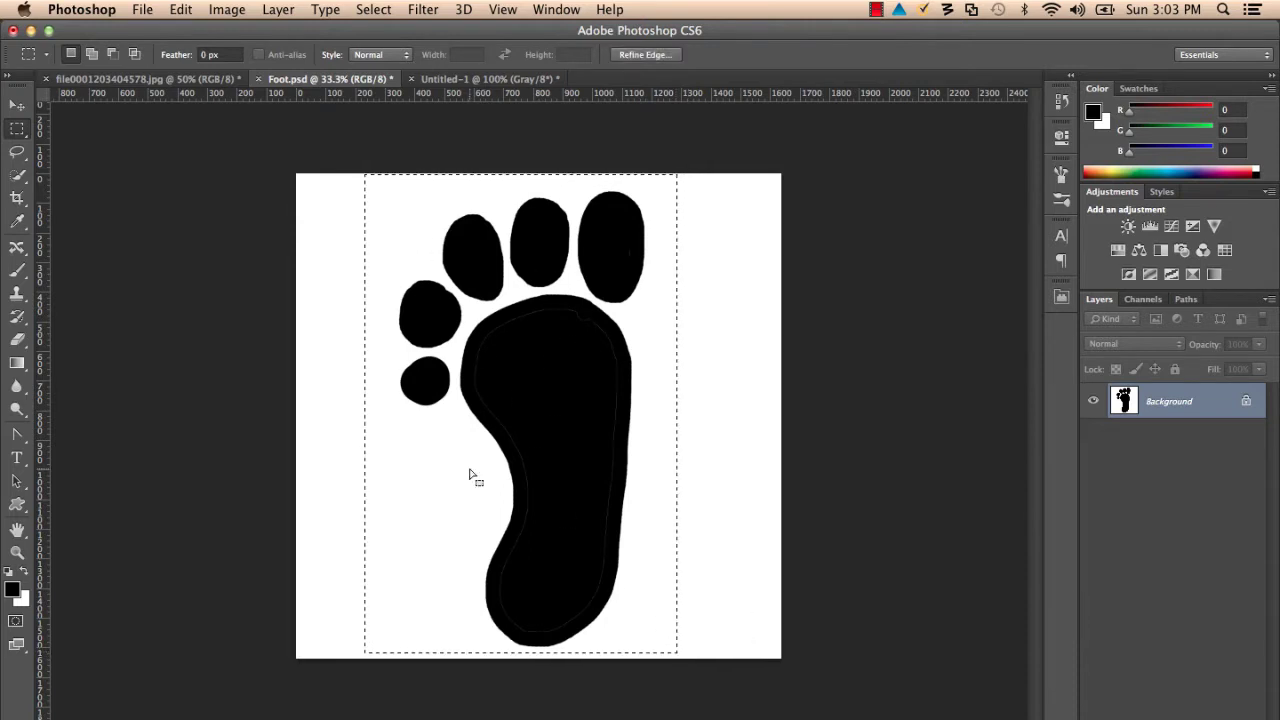
pyautogui.click(181, 9)
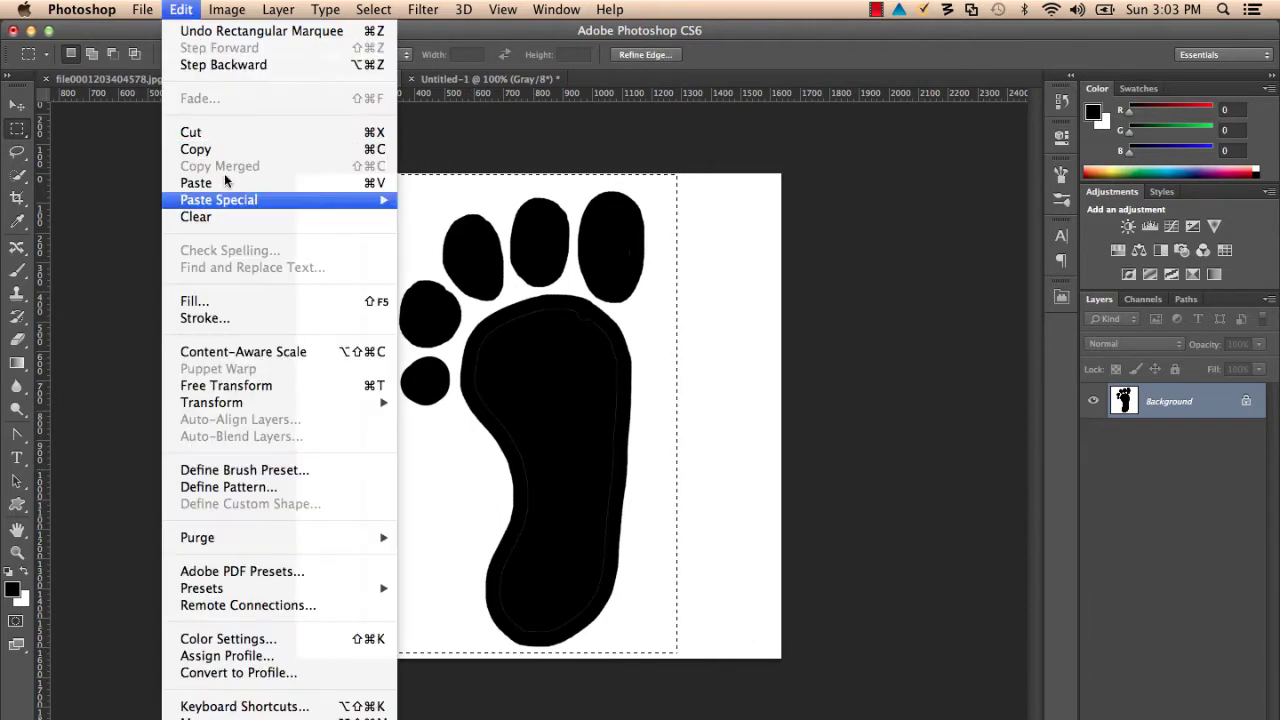
pyautogui.click(320, 470)
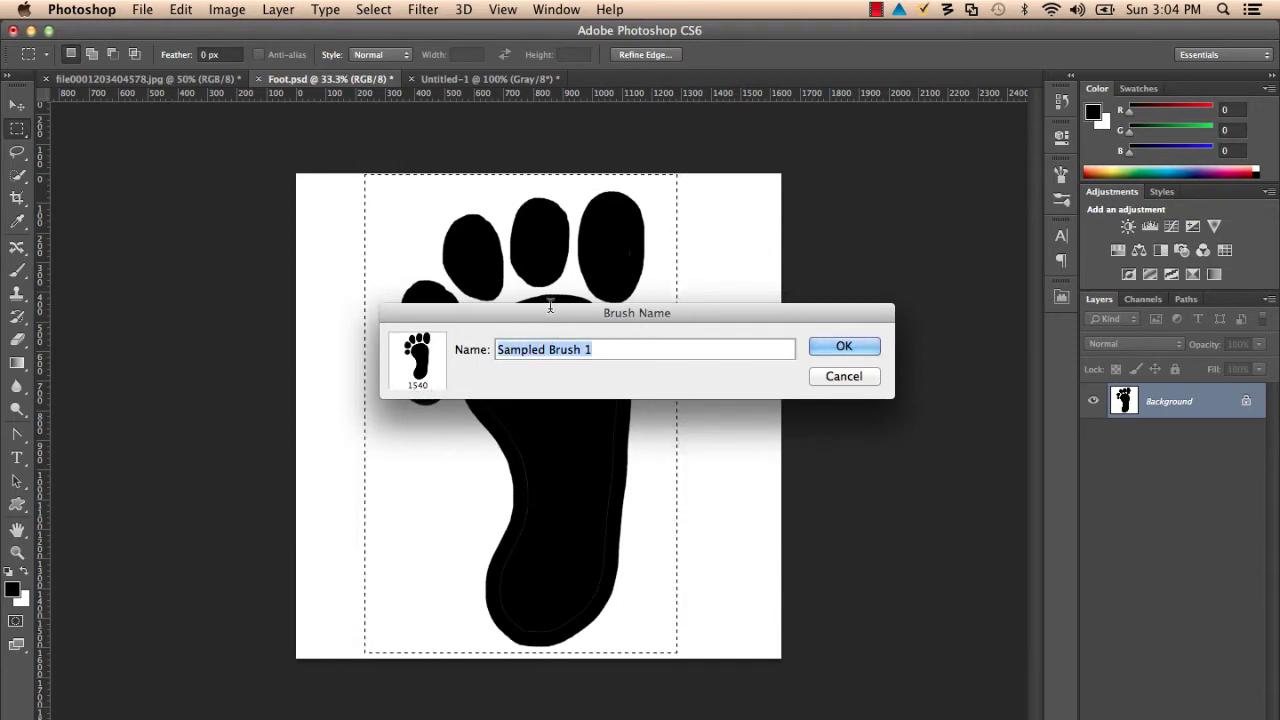
pyautogui.write('Big Foot')
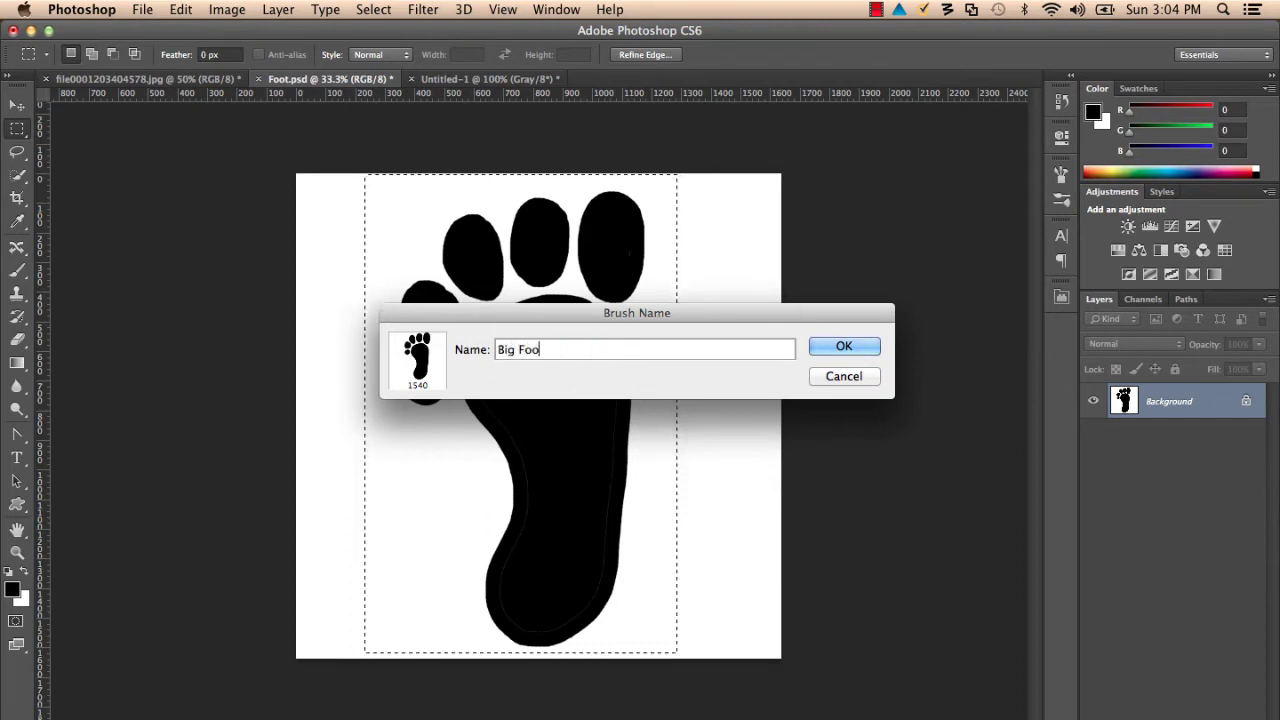
pyautogui.click(855, 347)
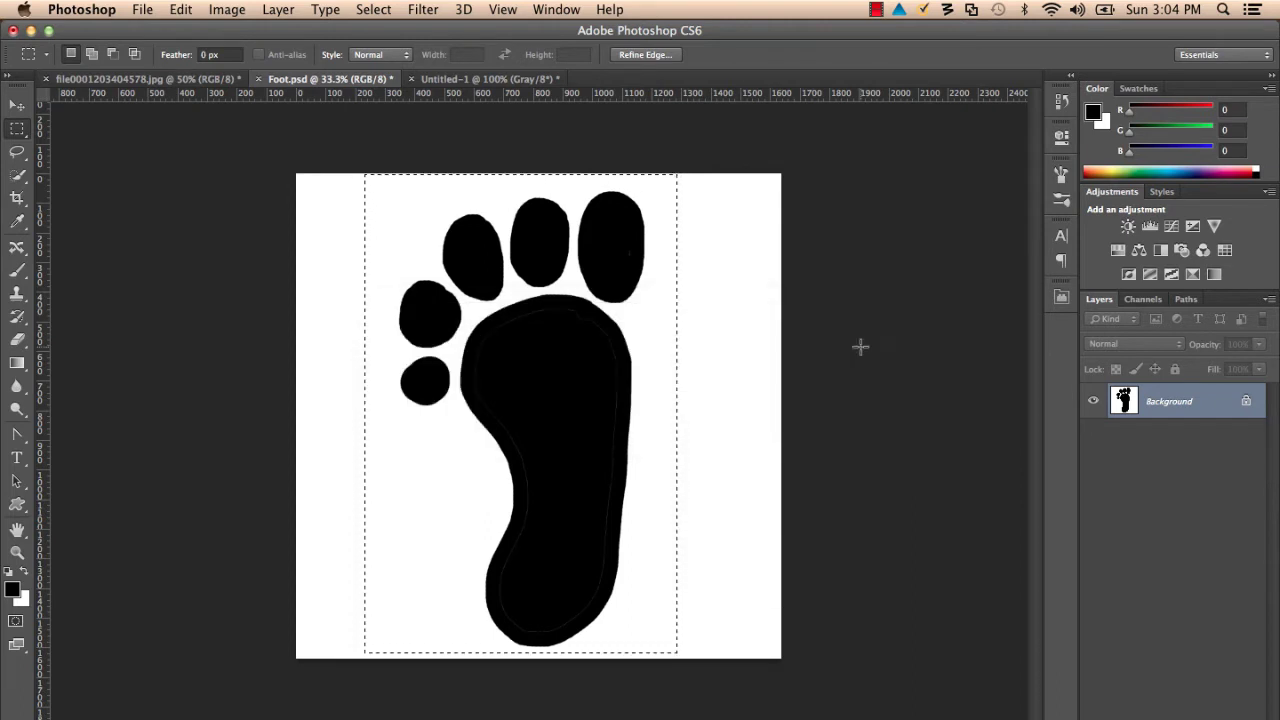
# Activate the Brush tool with the new 1540 px footprint preset.
pyautogui.press('b')
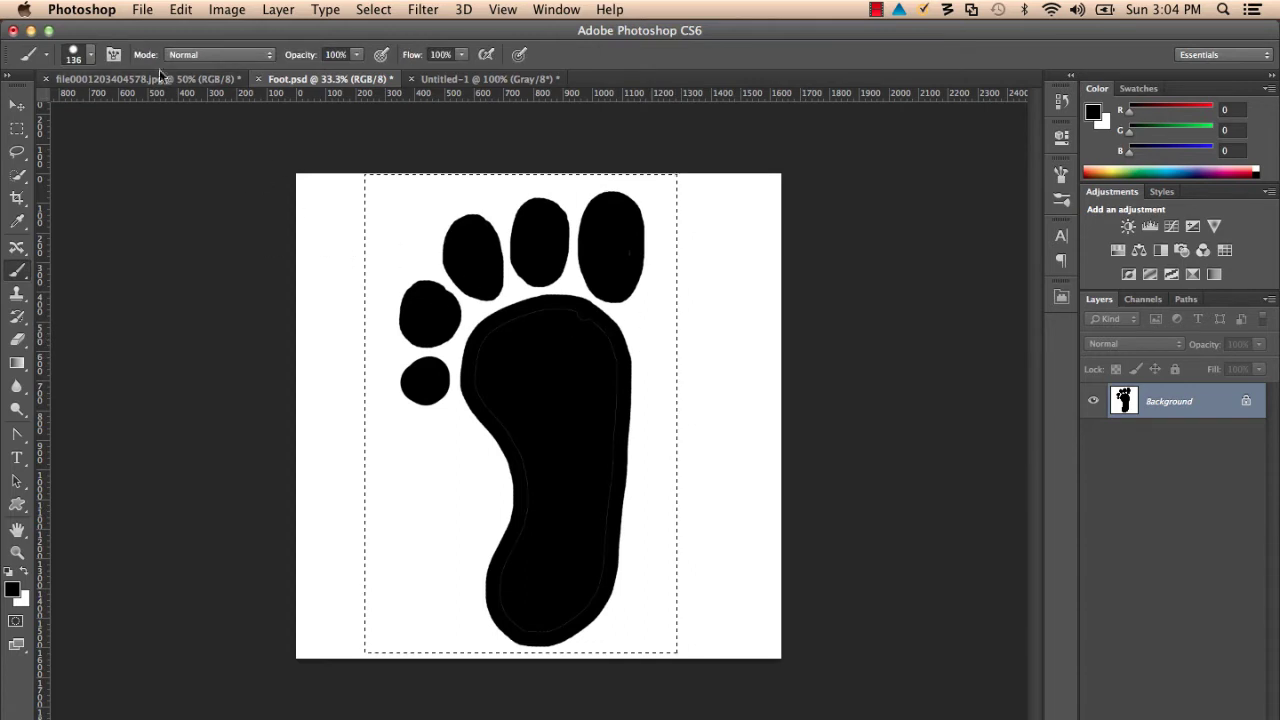
pyautogui.click(90, 55)
pyautogui.moveTo(204, 189); pyautogui.dragTo(210, 265)
pyautogui.click(151, 272)
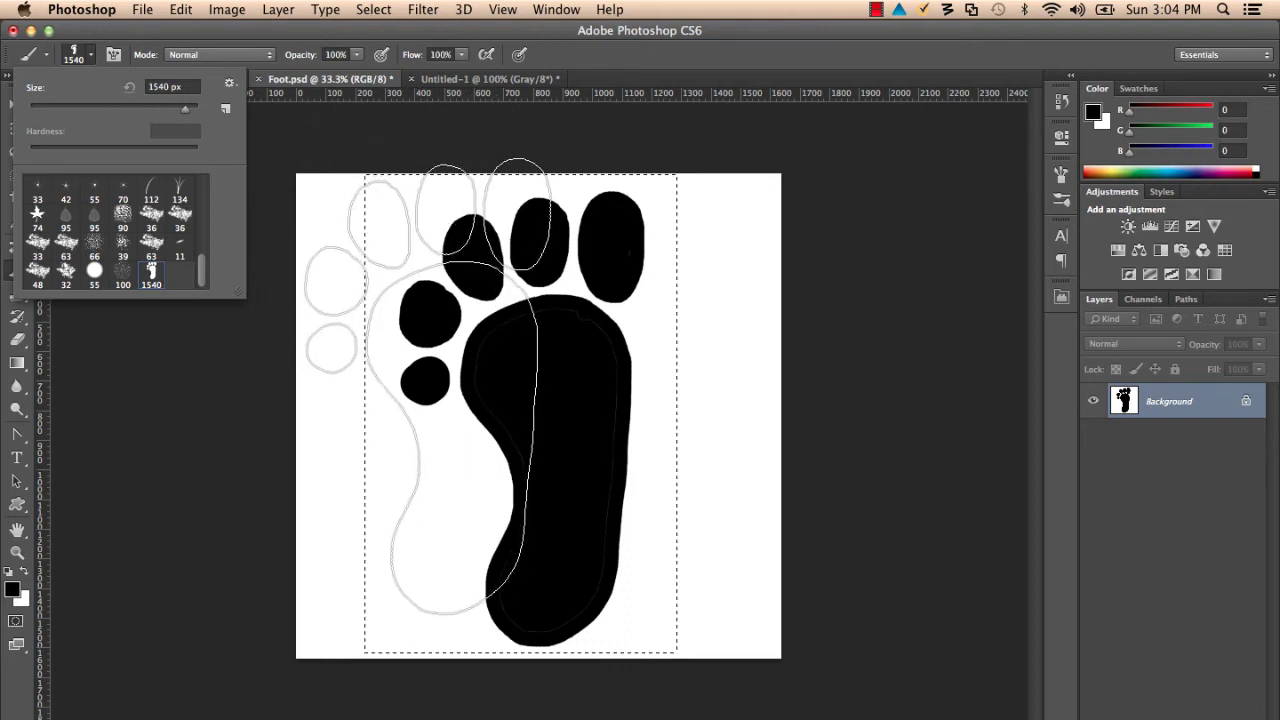
pyautogui.click(90, 54)
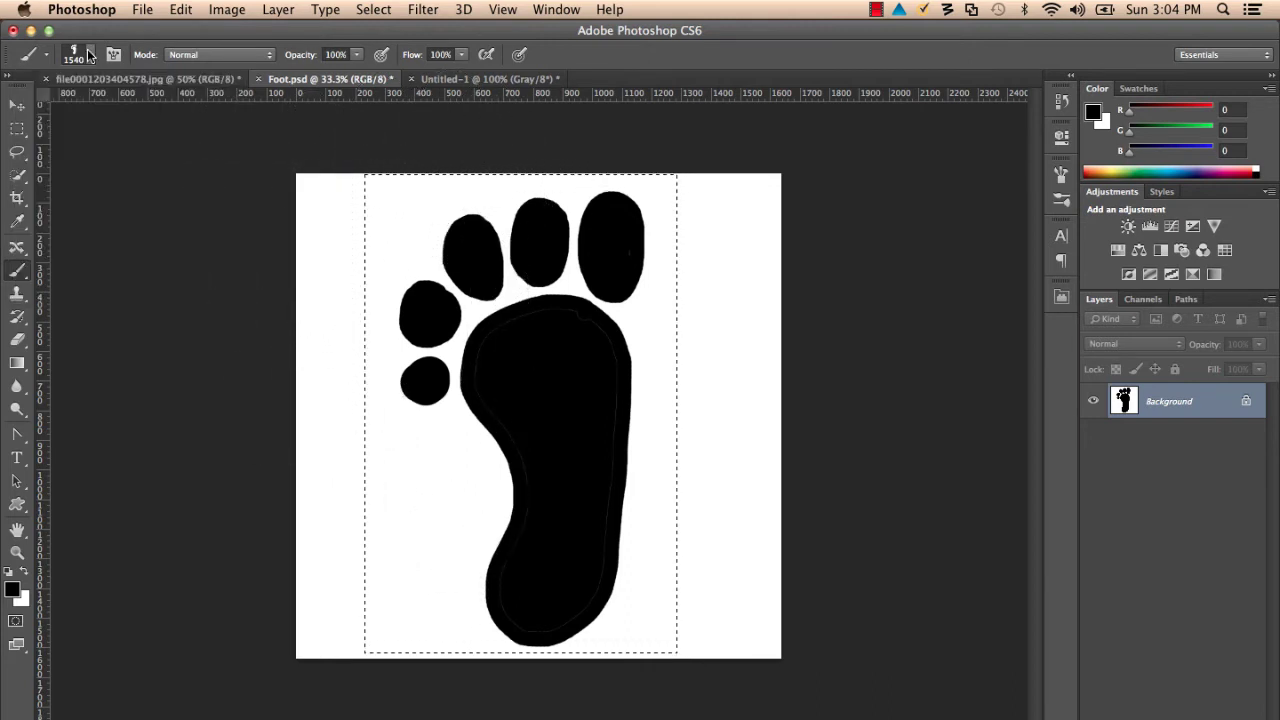
# Switch to the blank Untitled-1 document and reduce the footprint brush size to 184 px.
pyautogui.click(487, 79)
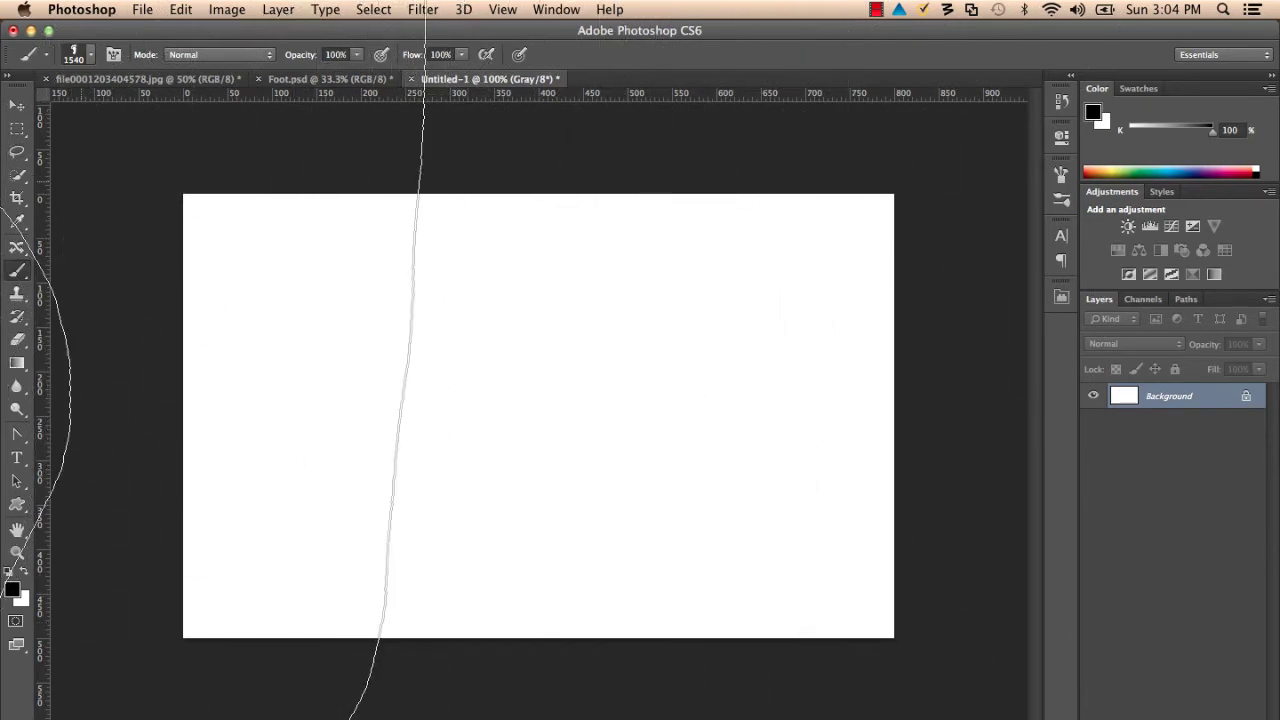
pyautogui.click(90, 55)
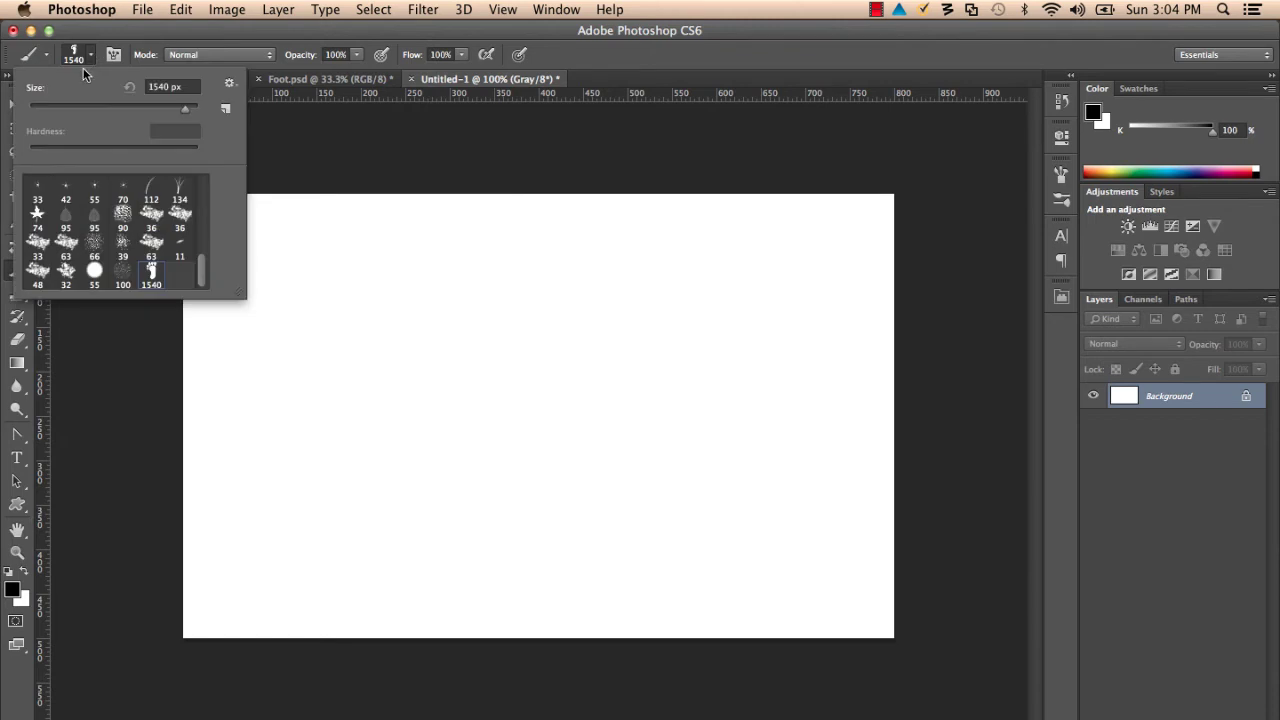
pyautogui.moveTo(185, 112); pyautogui.dragTo(148, 110)
pyautogui.click(112, 66)
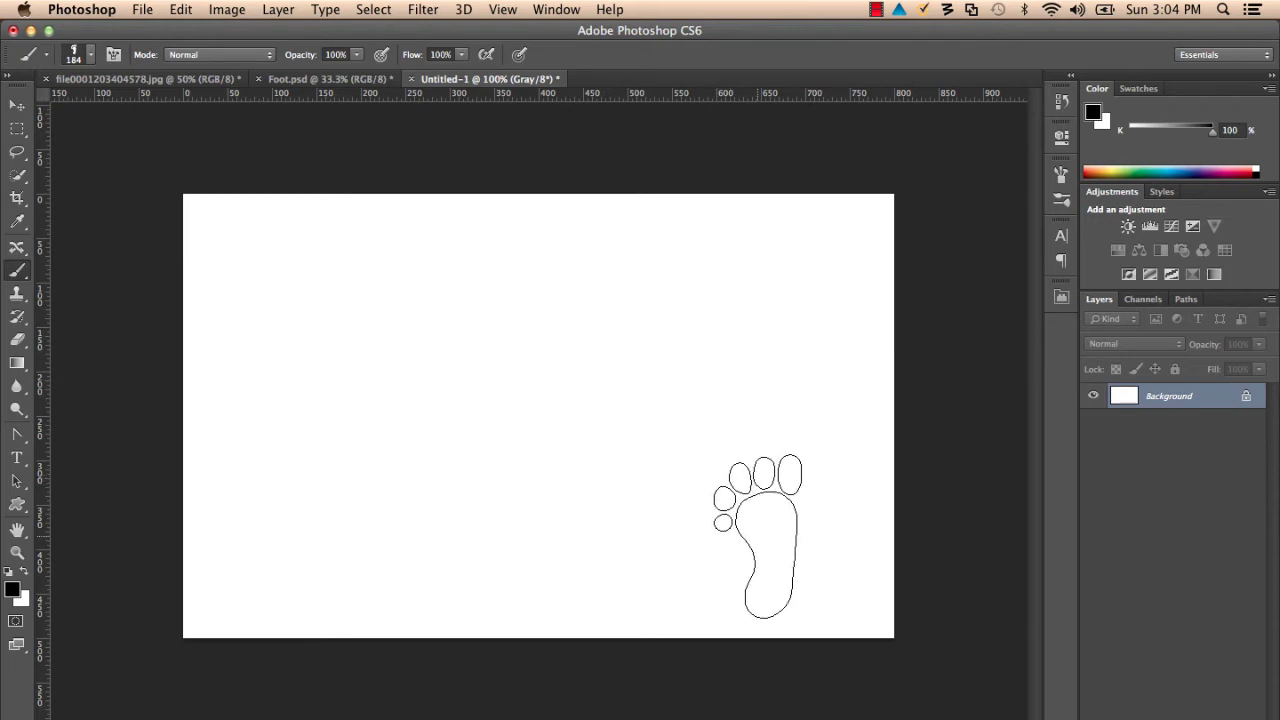
# Stamp seven separate footprints across the blank canvas and paint a continuous band of overlapping footprints along its lower part.
pyautogui.click(757, 537)
pyautogui.click(630, 349)
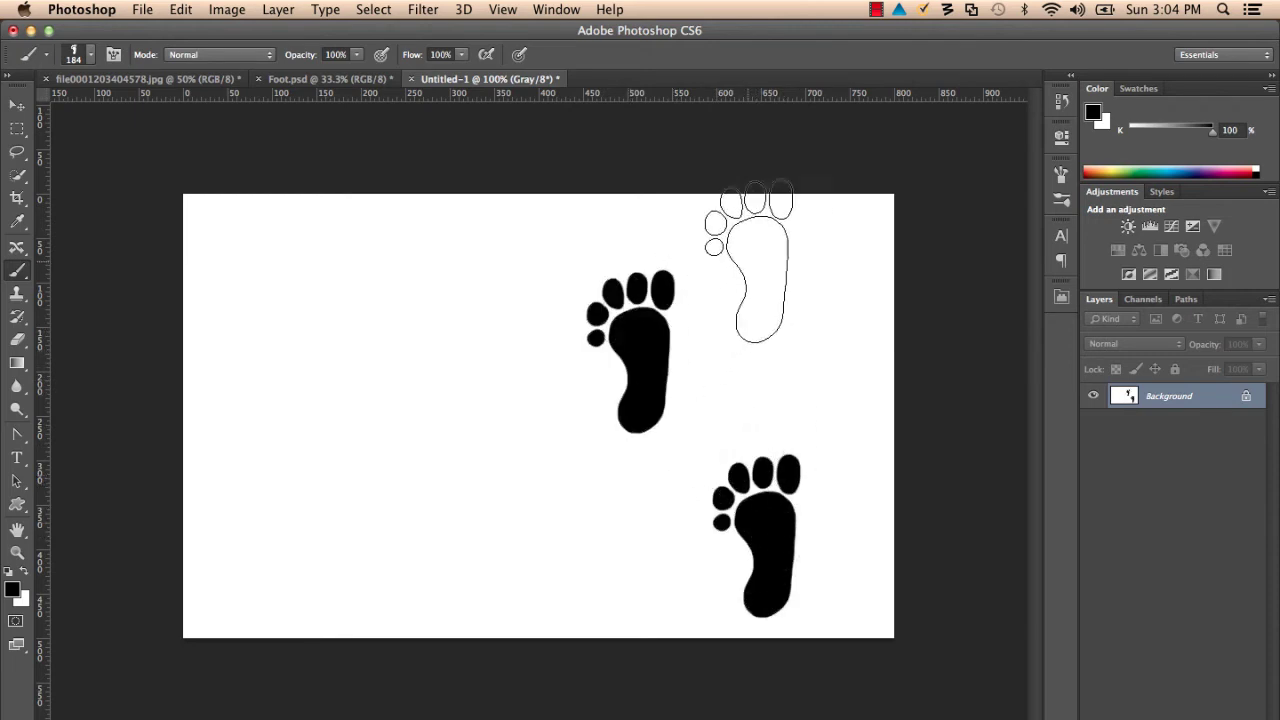
pyautogui.click(798, 227)
pyautogui.click(276, 334)
pyautogui.click(430, 313)
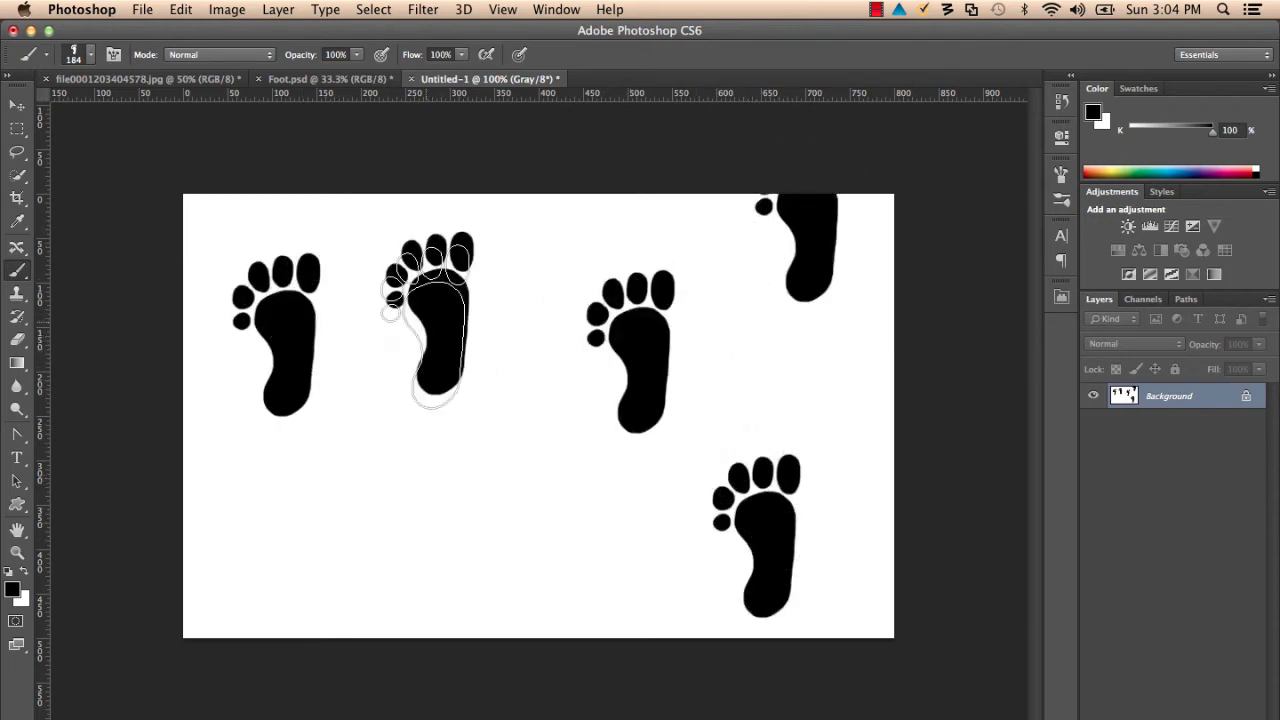
pyautogui.click(416, 496)
pyautogui.click(524, 508)
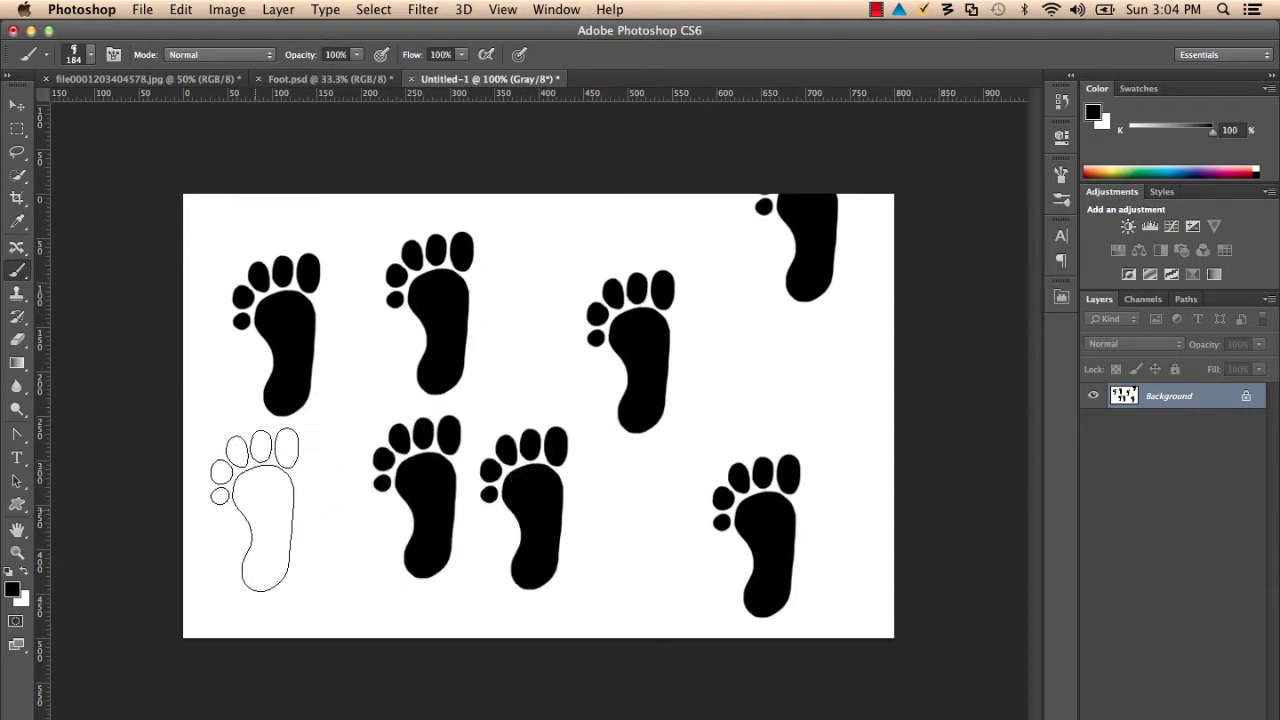
pyautogui.moveTo(245, 505)
pyautogui.mouseDown()
pyautogui.moveTo(338, 563)
pyautogui.moveTo(427, 586)
pyautogui.moveTo(652, 529)
pyautogui.moveTo(782, 525)
pyautogui.moveTo(871, 555)
pyautogui.mouseUp()
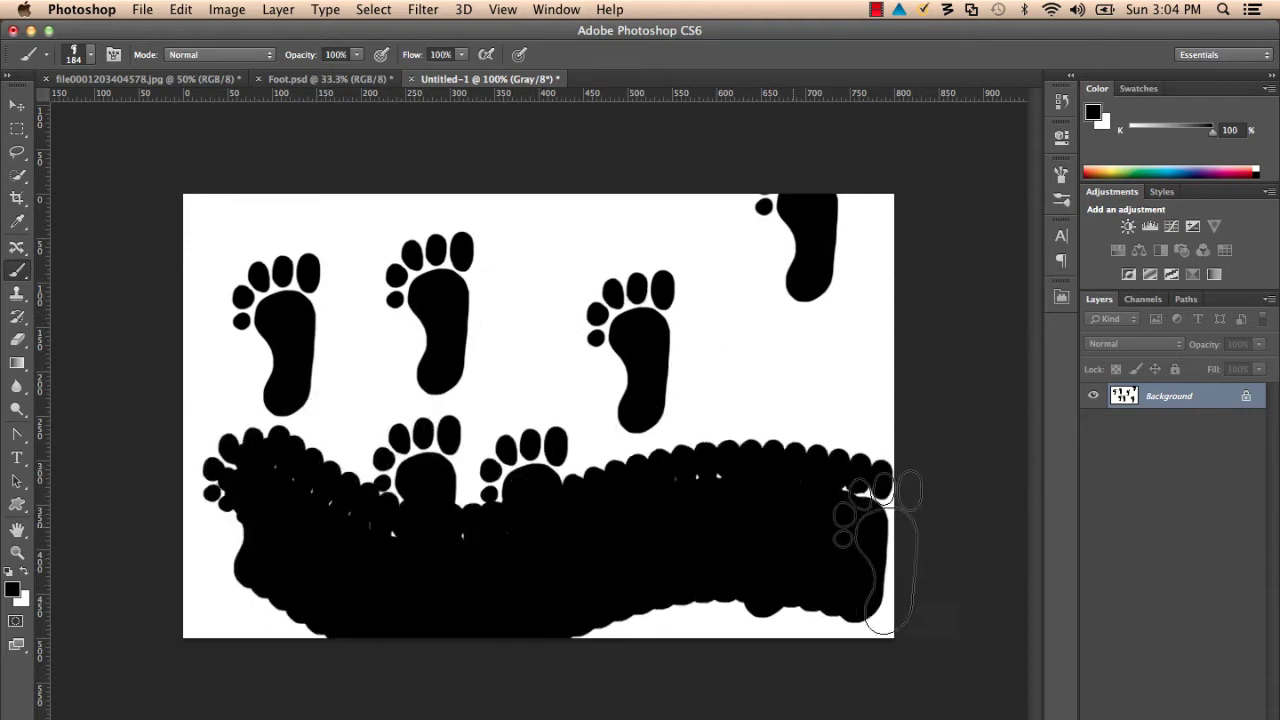
pyautogui.moveTo(420, 600)
pyautogui.mouseDown()
pyautogui.moveTo(194, 549)
pyautogui.moveTo(204, 604)
pyautogui.mouseUp()
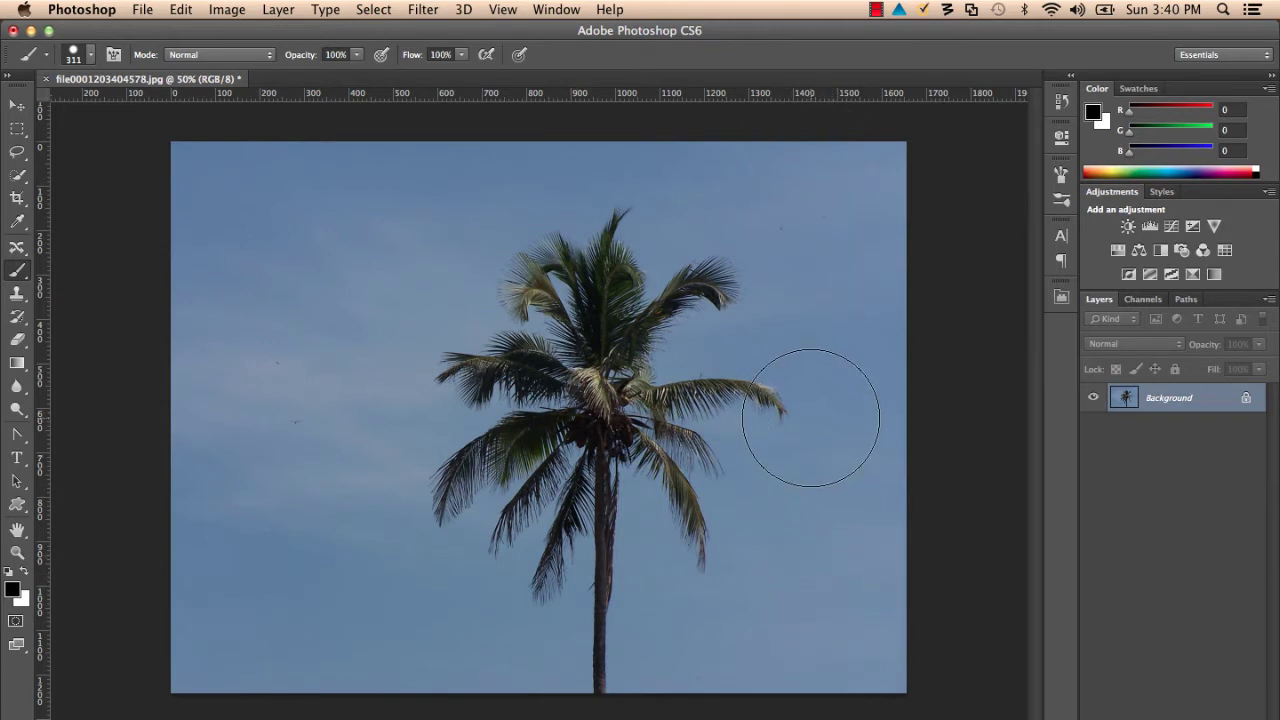
# Select the palm tree with an inverted Color Range selection by sampling several areas of the blue sky.
pyautogui.click(372, 9)
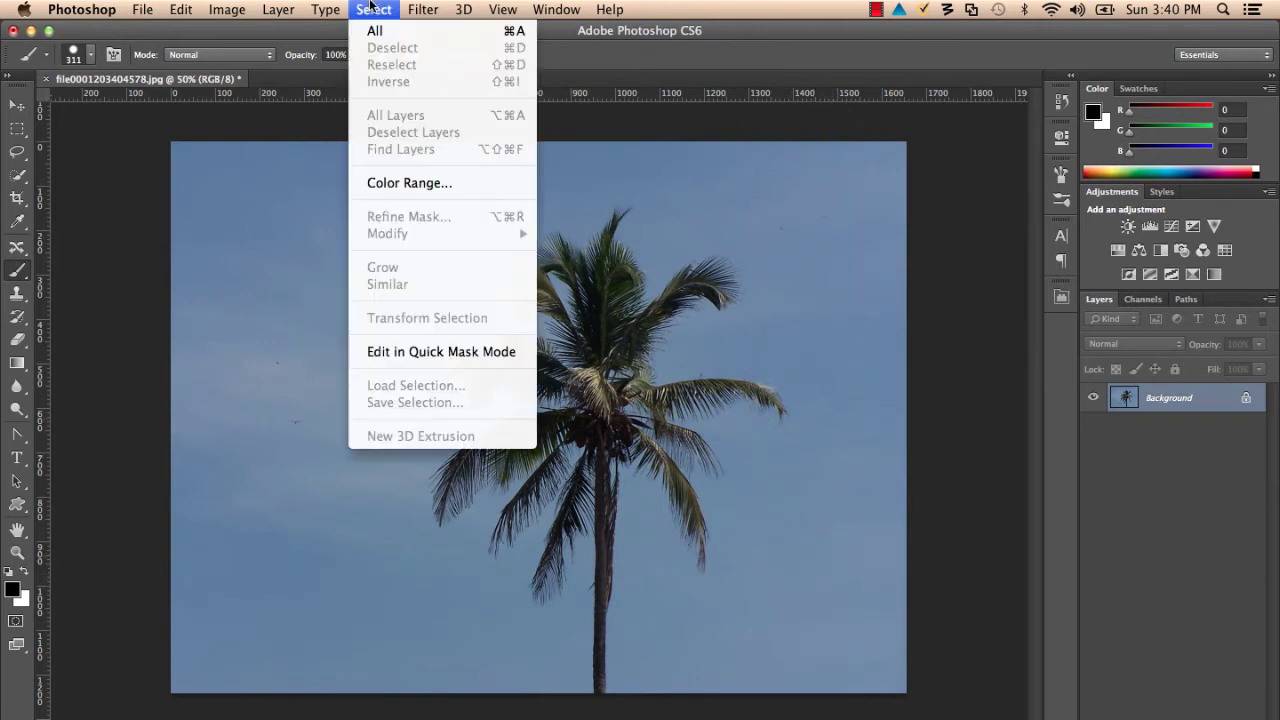
pyautogui.click(400, 183)
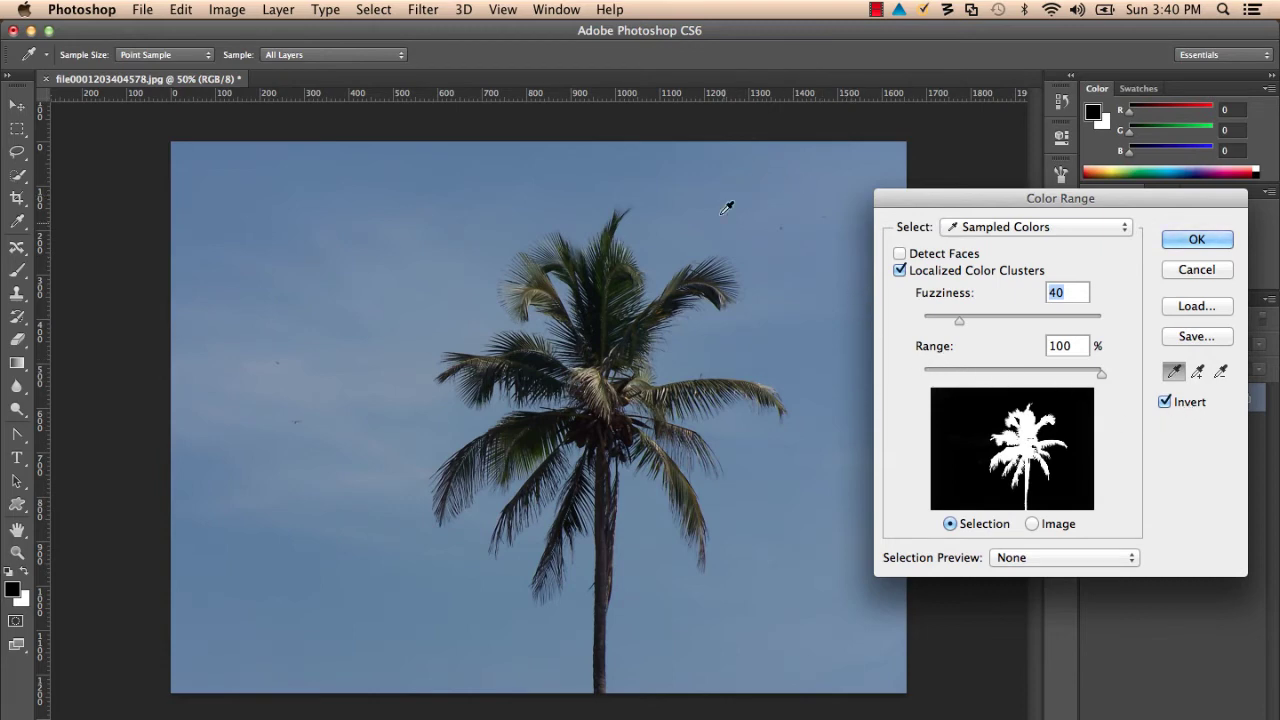
pyautogui.press('alt')
pyautogui.keyDown('shift'); pyautogui.click(818, 190); pyautogui.keyUp('shift')
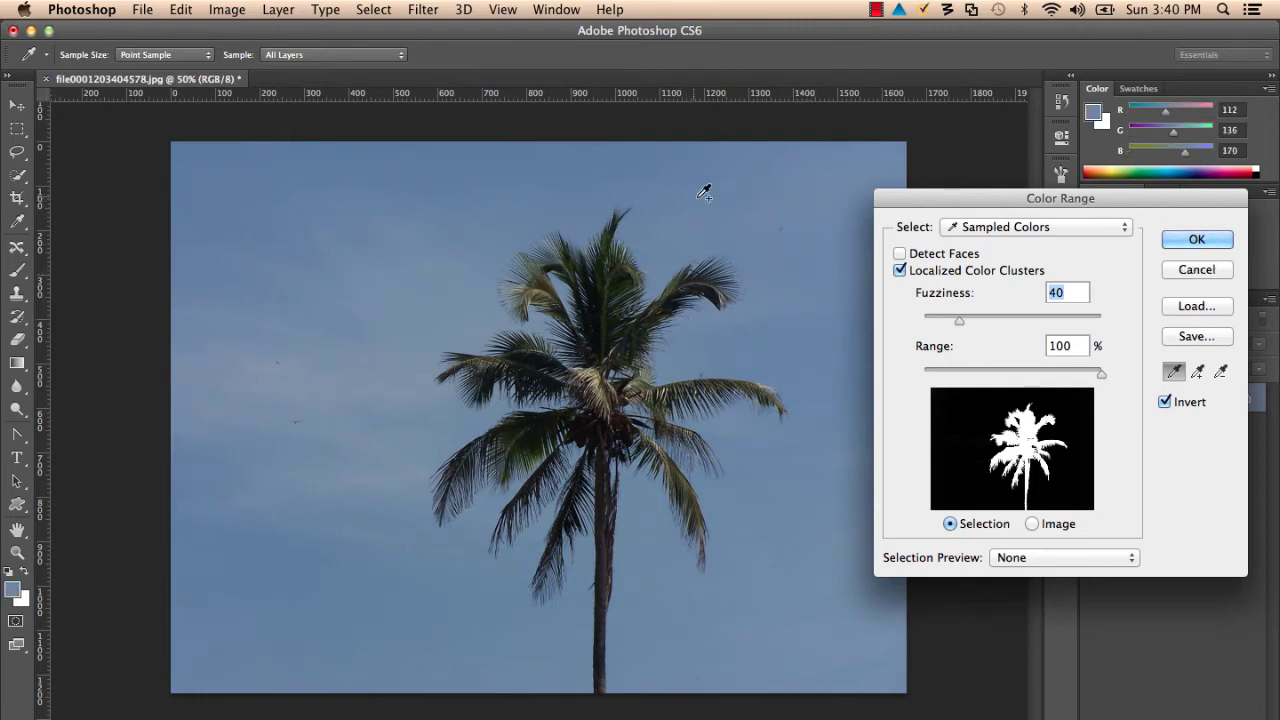
pyautogui.keyDown('shift'); pyautogui.click(333, 349); pyautogui.keyUp('shift')
pyautogui.click(755, 383)
pyautogui.click(701, 346)
pyautogui.click(1194, 238)
pyautogui.press('b')
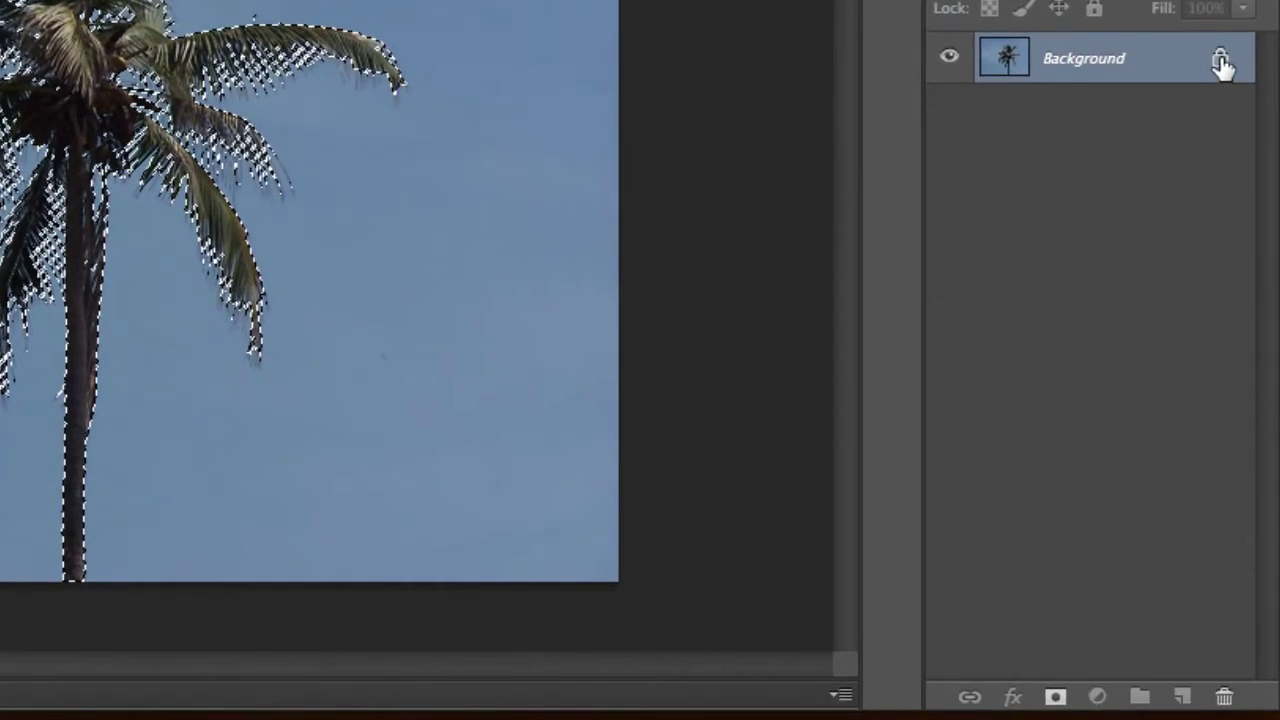
# Unlock the Background layer and add a layer mask that reveals only the selected palm tree.
pyautogui.moveTo(1222, 62); pyautogui.dragTo(1230, 695)
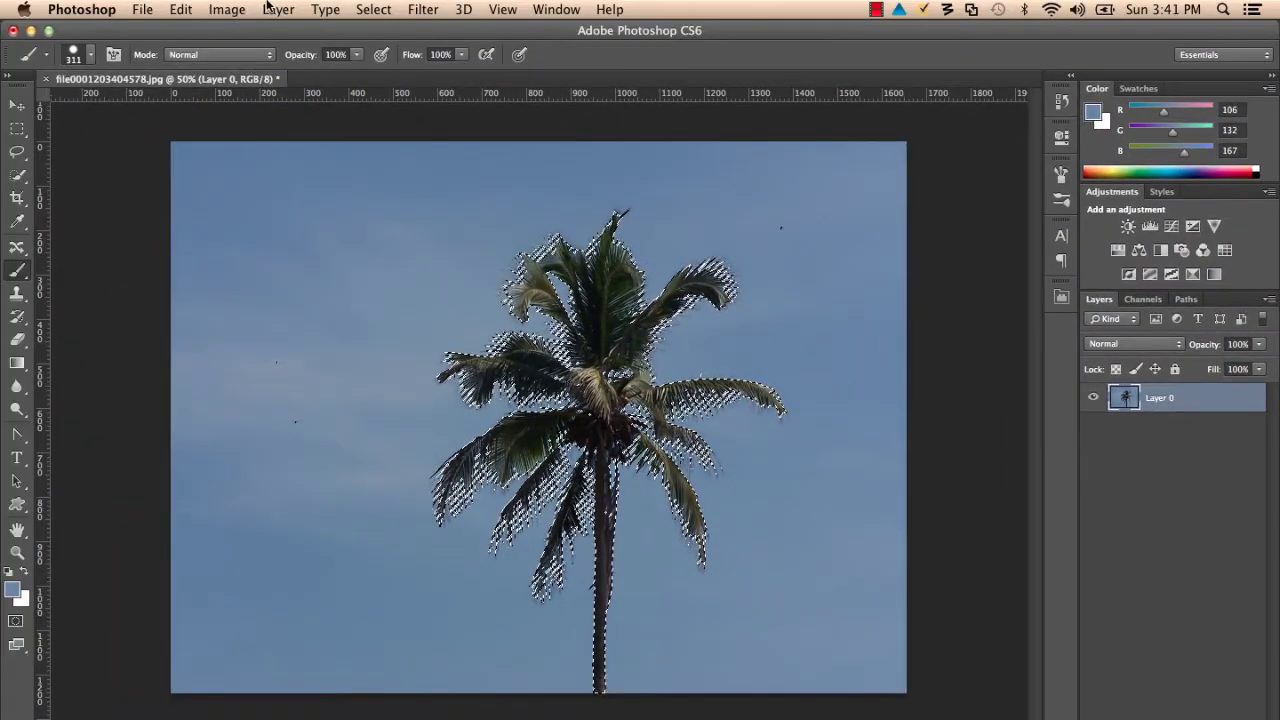
pyautogui.click(276, 9)
pyautogui.moveTo(311, 238)
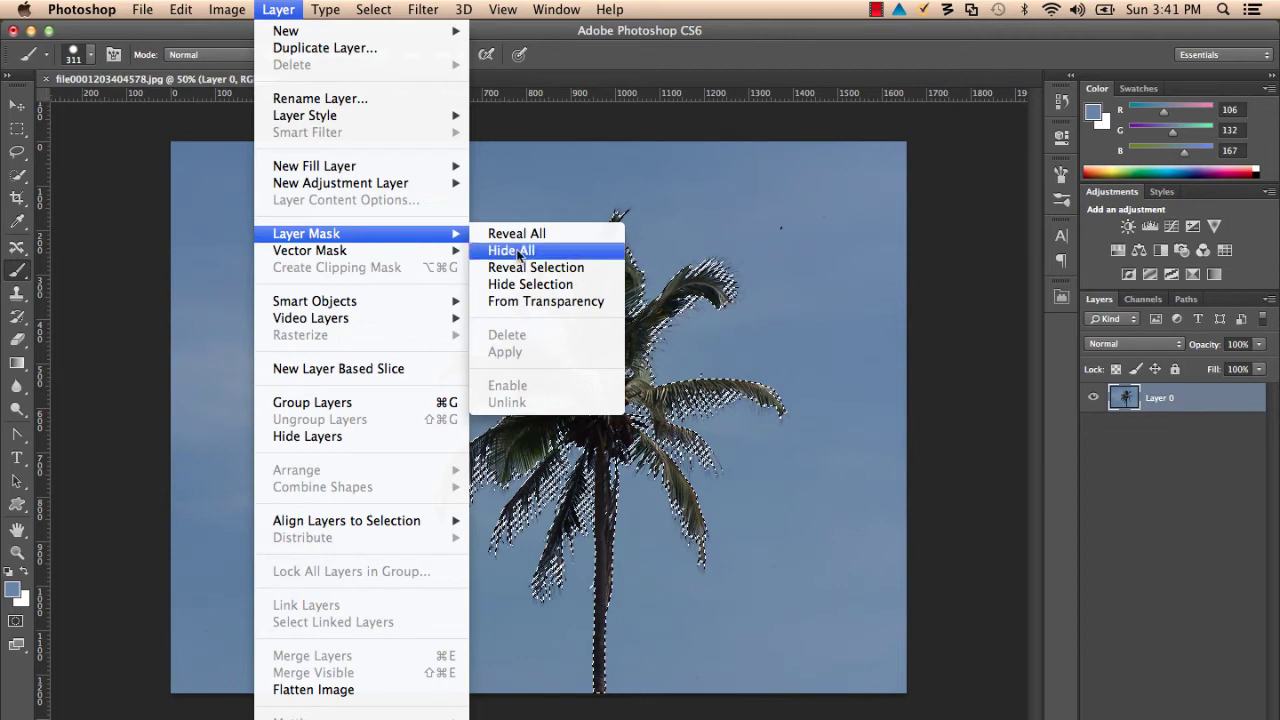
pyautogui.click(557, 274)
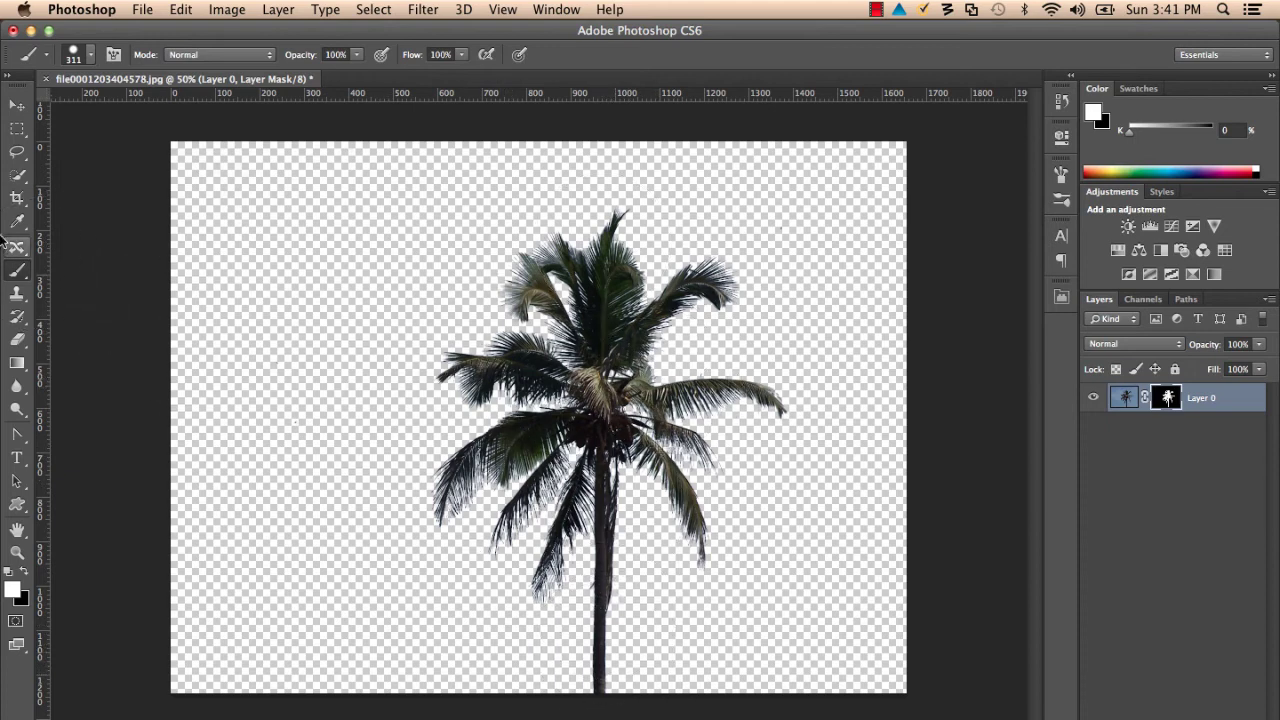
# Crop the image closely around the palm tree, trimming both sides and the top.
pyautogui.moveTo(16, 200); pyautogui.dragTo(60, 189)
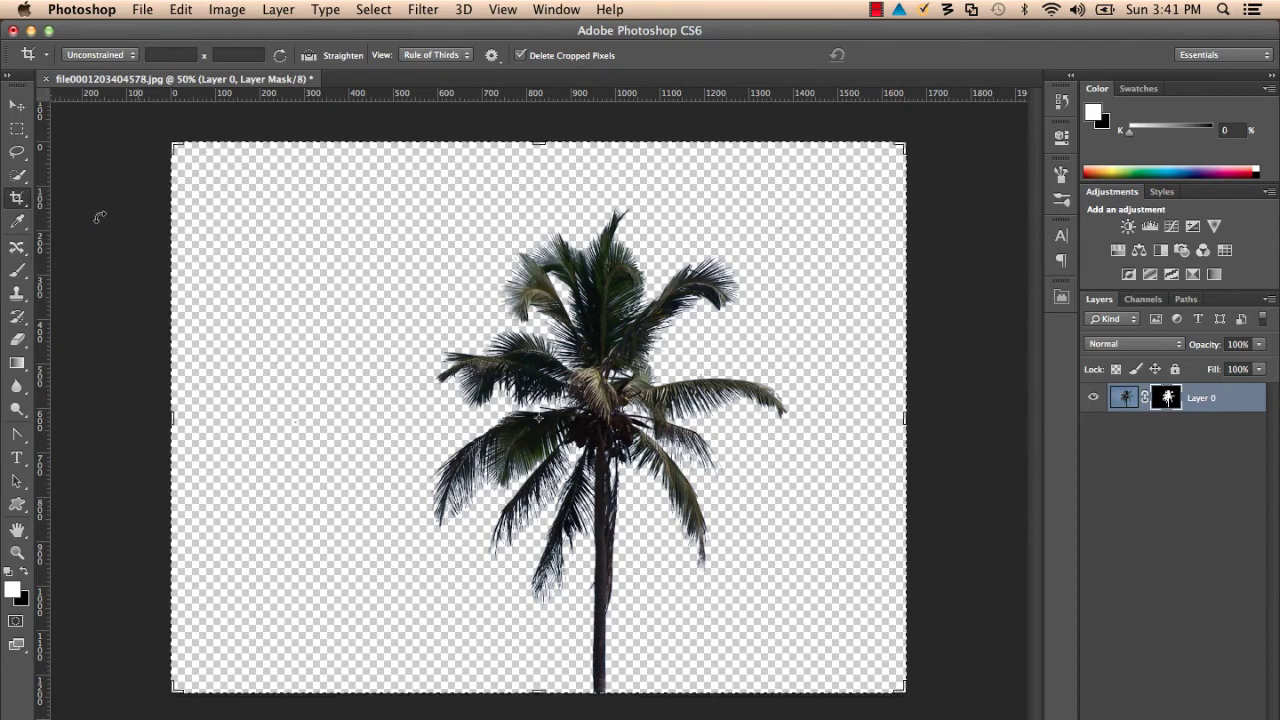
pyautogui.moveTo(172, 413); pyautogui.dragTo(298, 420)
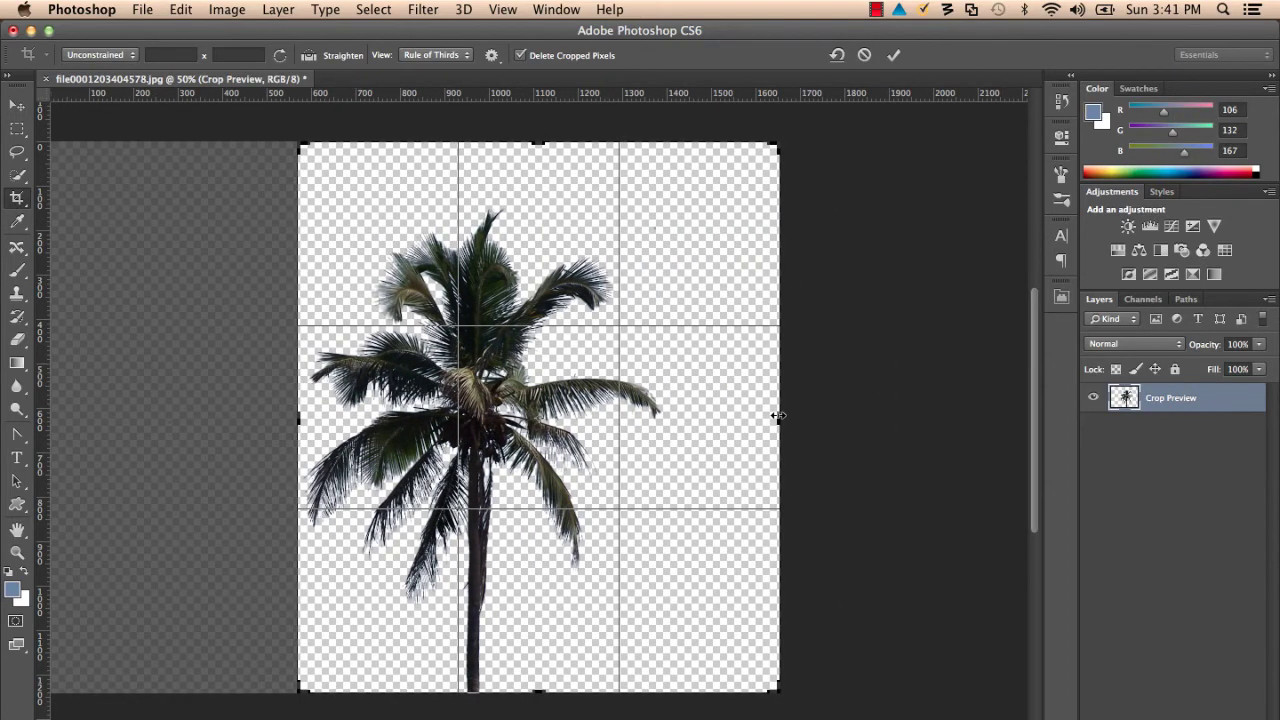
pyautogui.moveTo(778, 415); pyautogui.dragTo(722, 415)
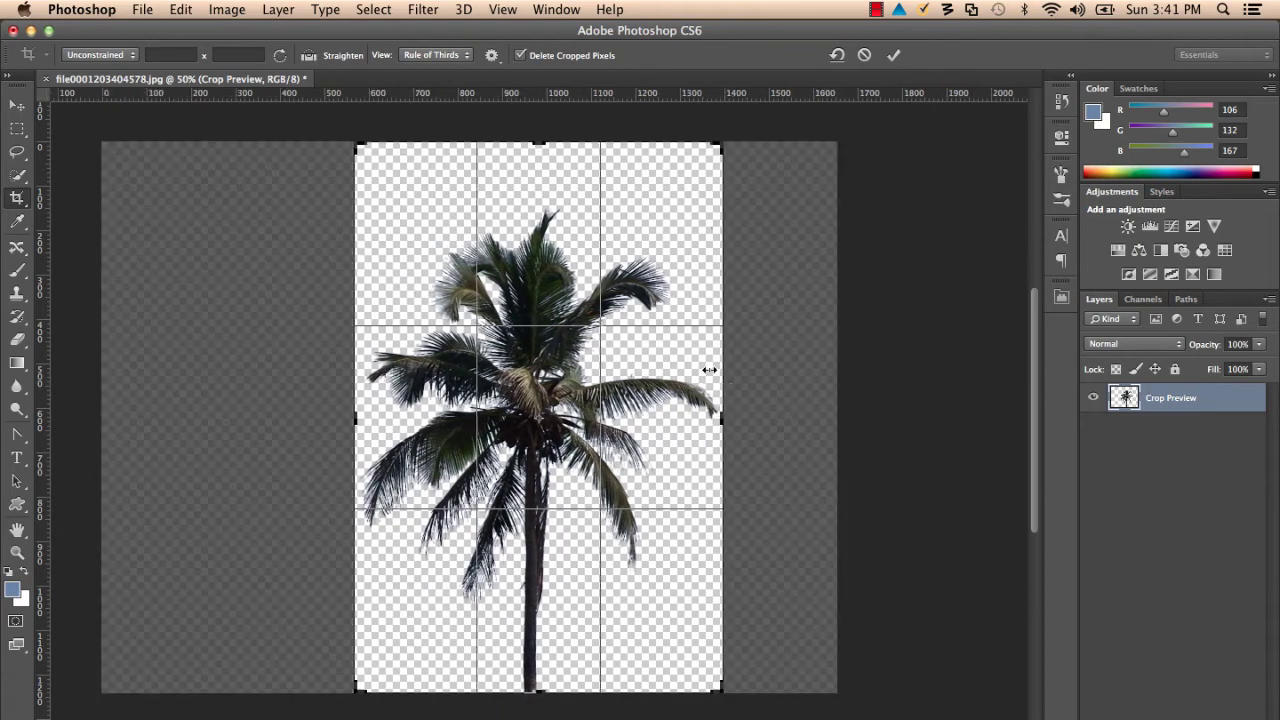
pyautogui.moveTo(538, 143); pyautogui.dragTo(537, 174)
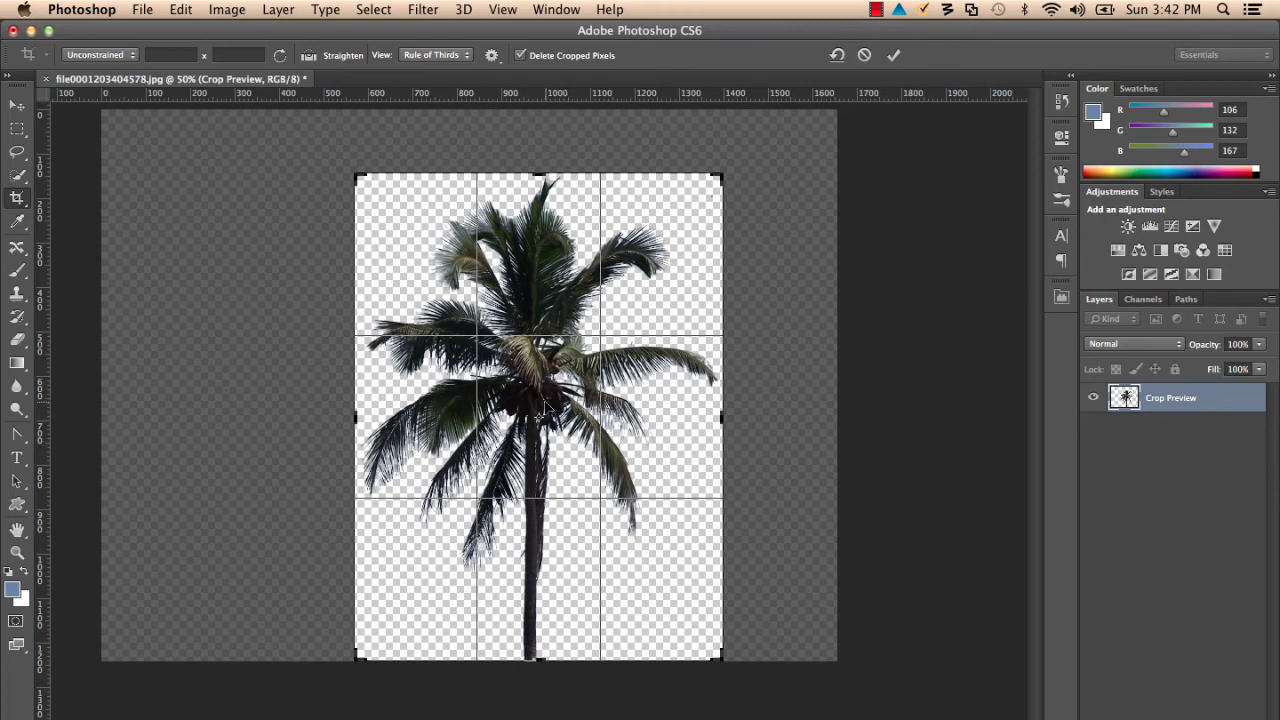
pyautogui.press('Return')
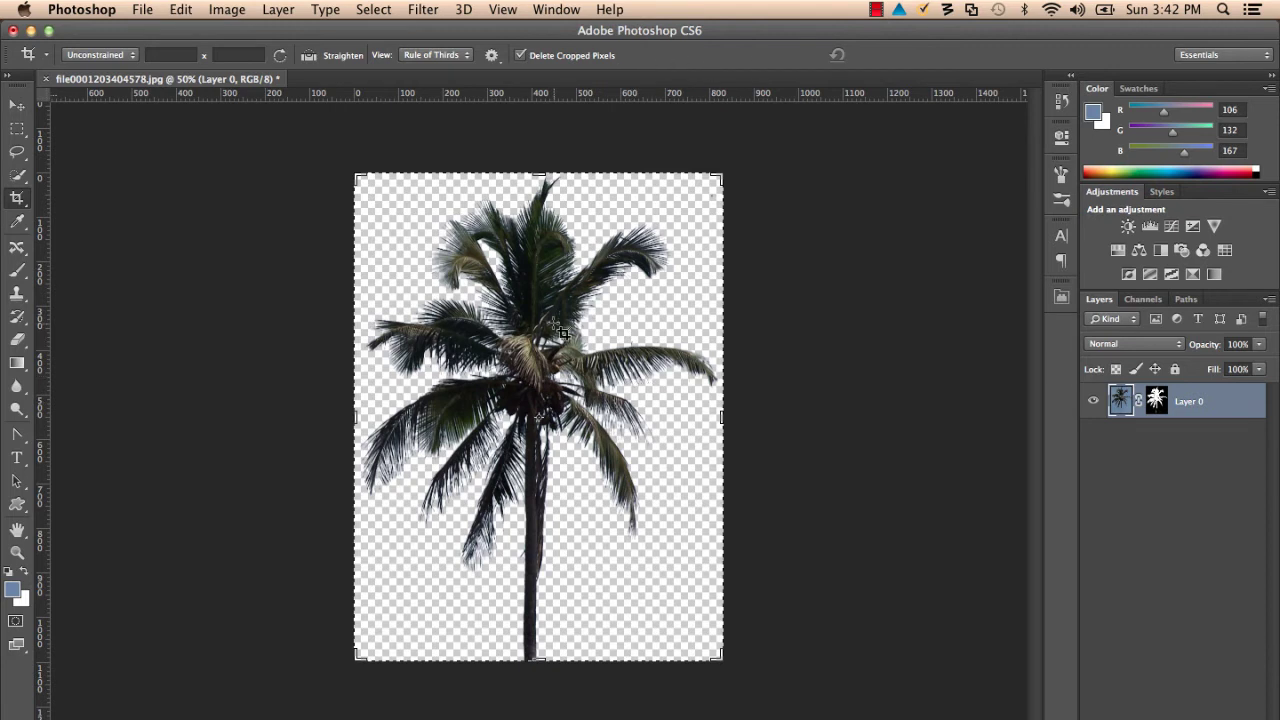
# Define the cropped palm tree as a brush preset named Palm Tree.
pyautogui.click(181, 8)
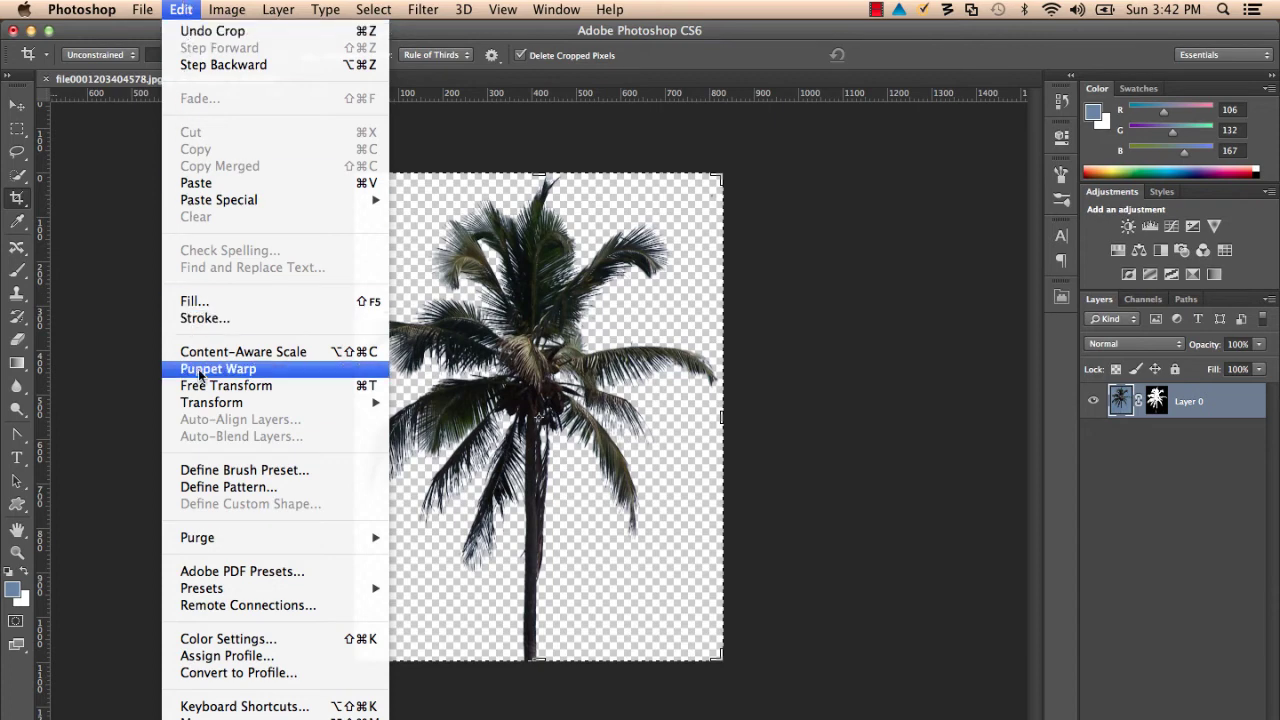
pyautogui.click(295, 470)
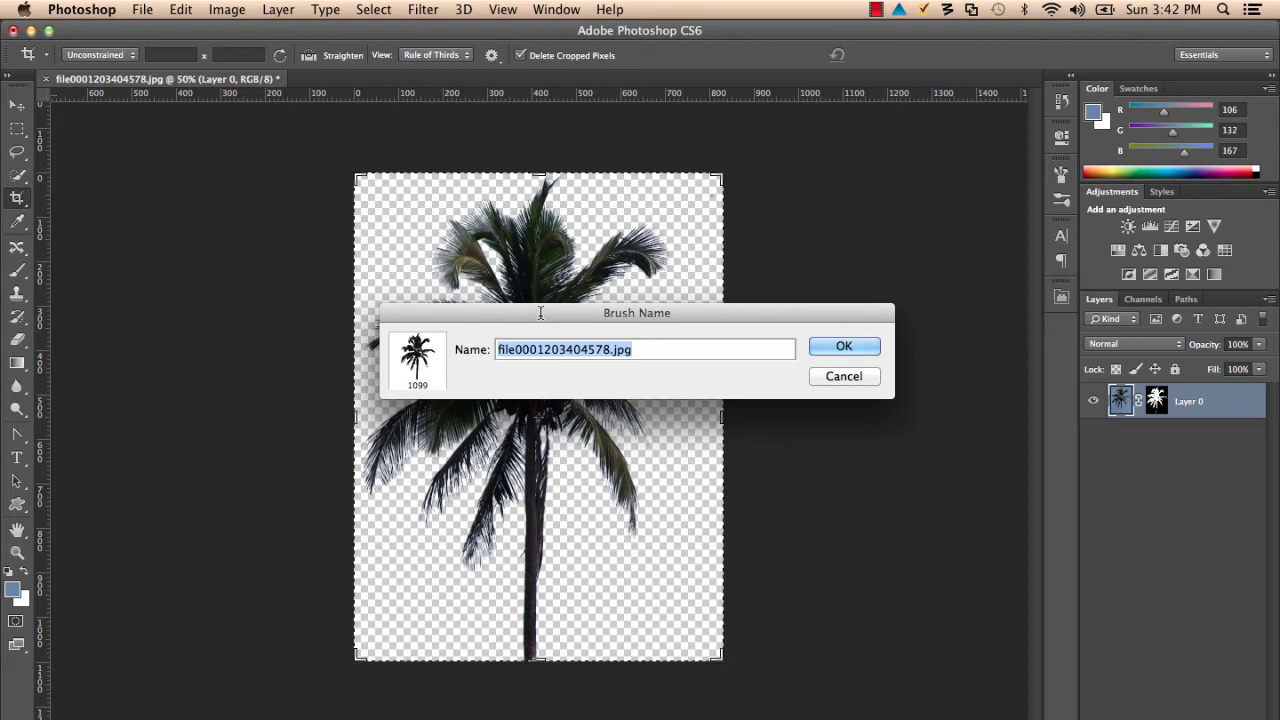
pyautogui.write('Palm Tree')
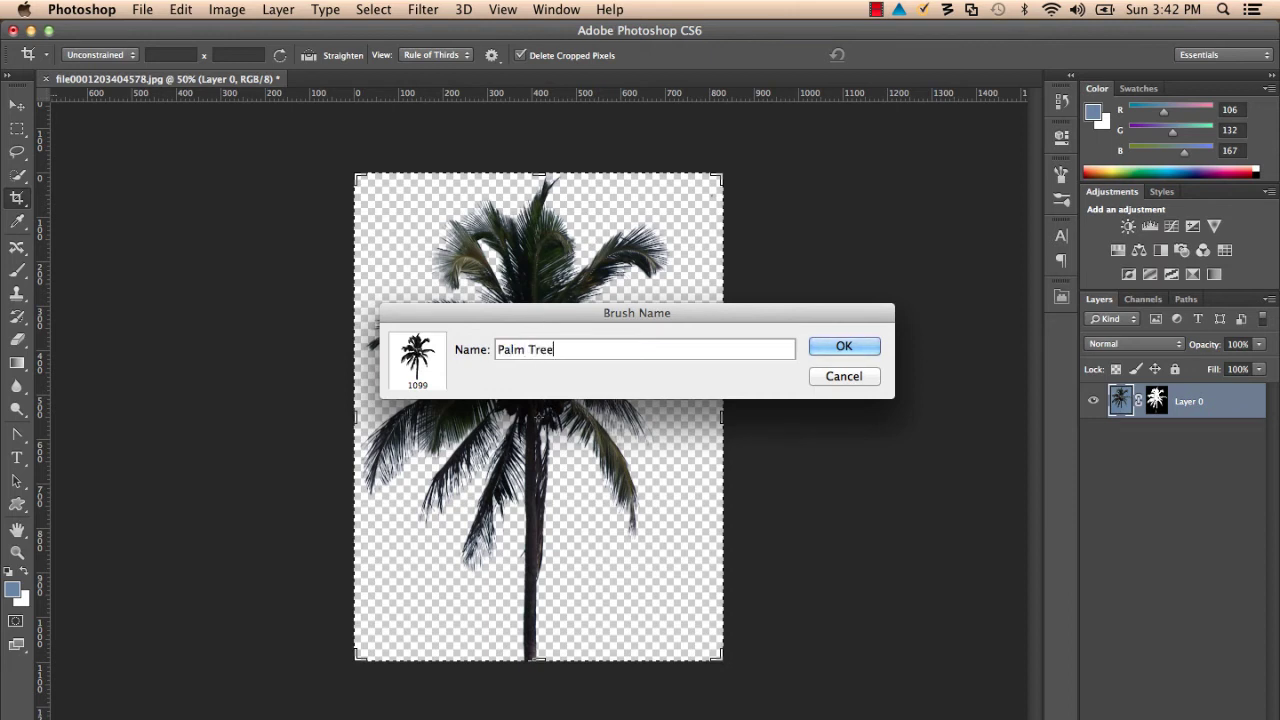
pyautogui.click(844, 346)
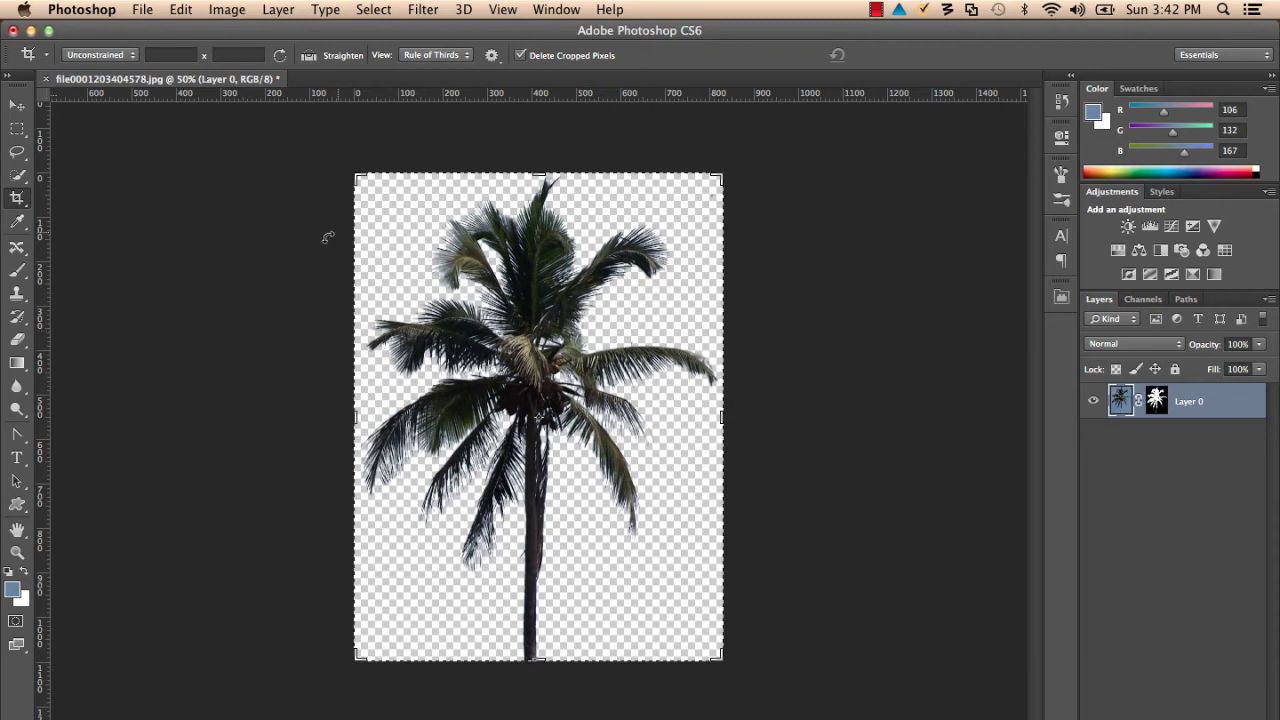
# Activate the Brush tool with the new 1099 px palm tree preset and reduce its size to 138 px.
pyautogui.press('b')
pyautogui.click(89, 55)
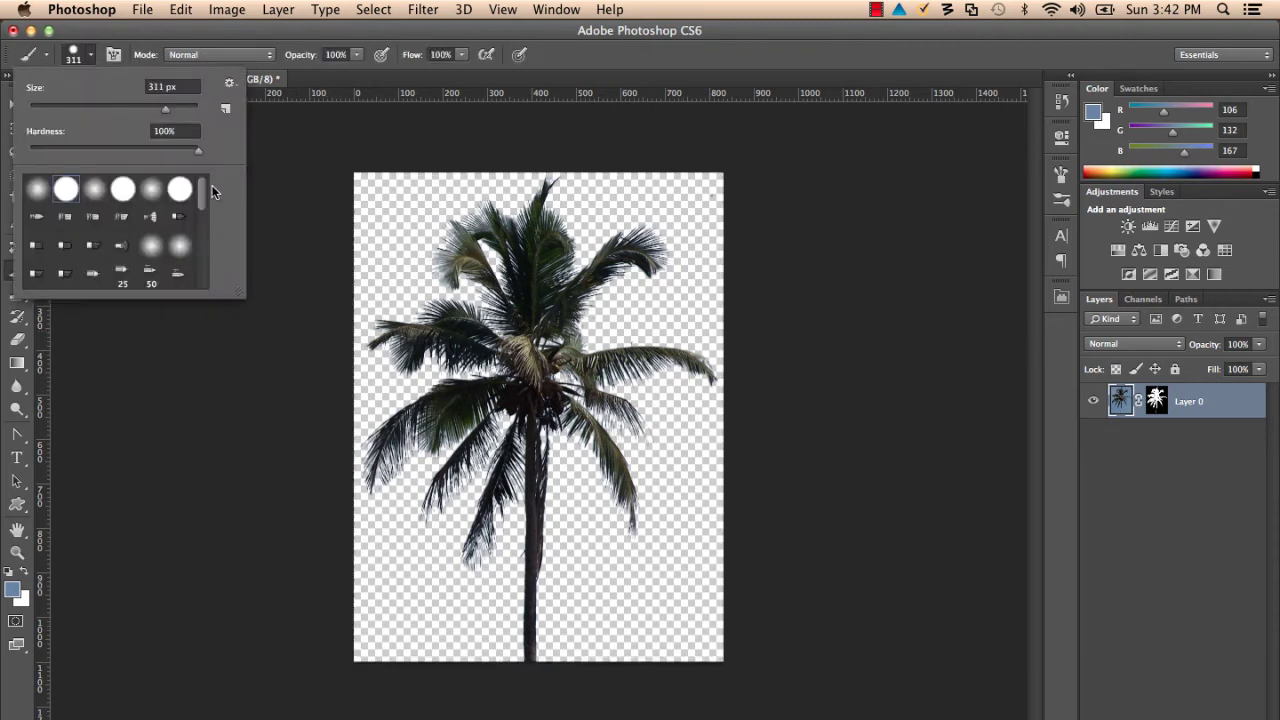
pyautogui.moveTo(202, 190); pyautogui.dragTo(205, 283)
pyautogui.click(151, 275)
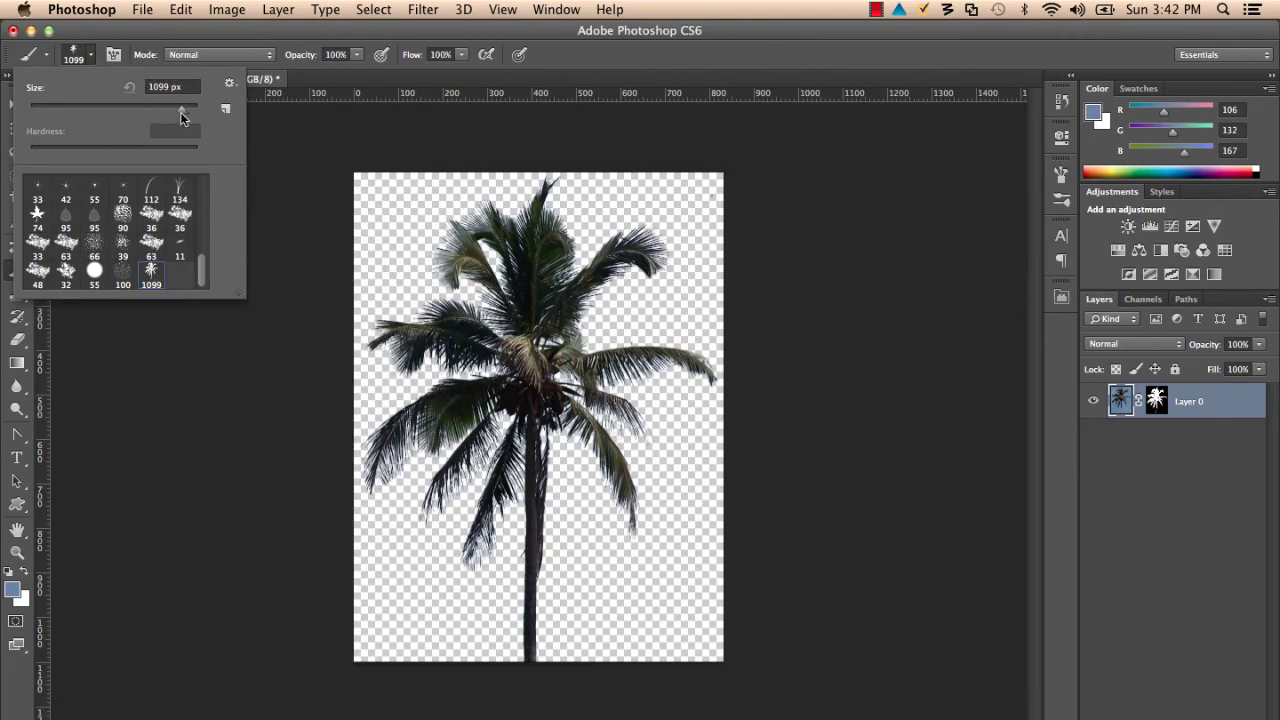
pyautogui.click(110, 56)
# Create a new RGB Color document 800 pixels wide and 500 pixels high with a white background.
pyautogui.click(142, 9)
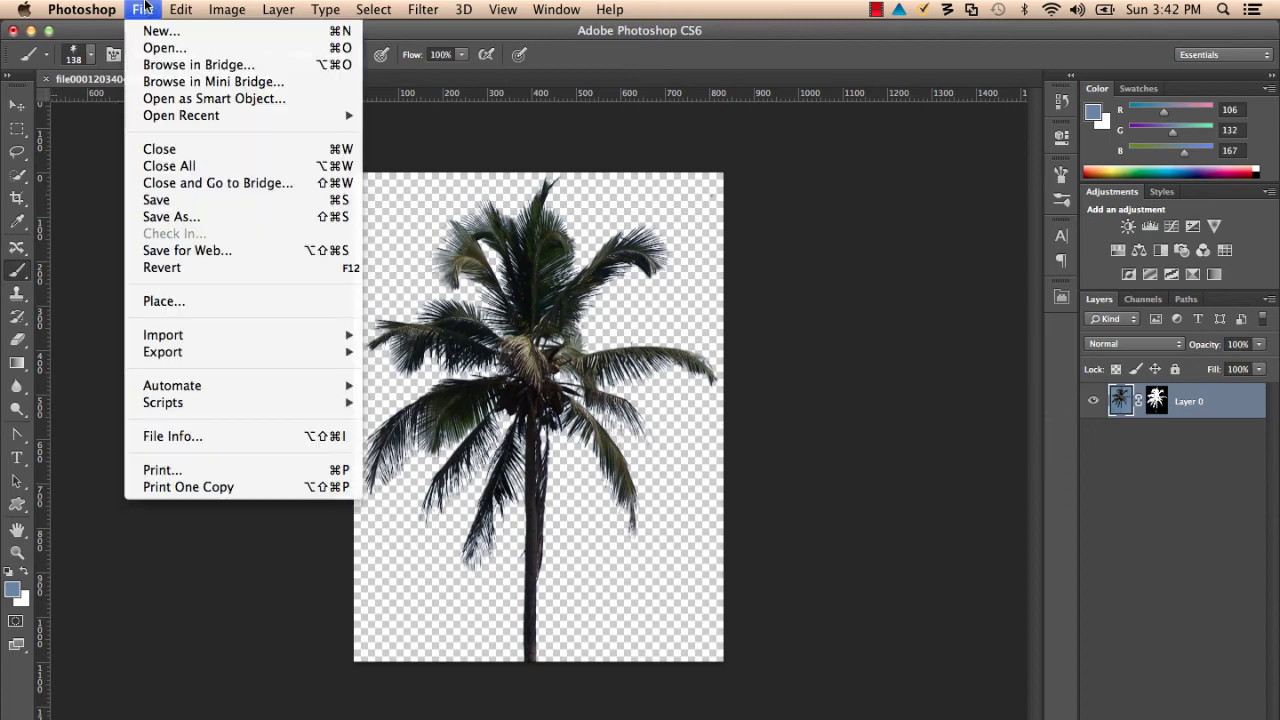
pyautogui.click(150, 33)
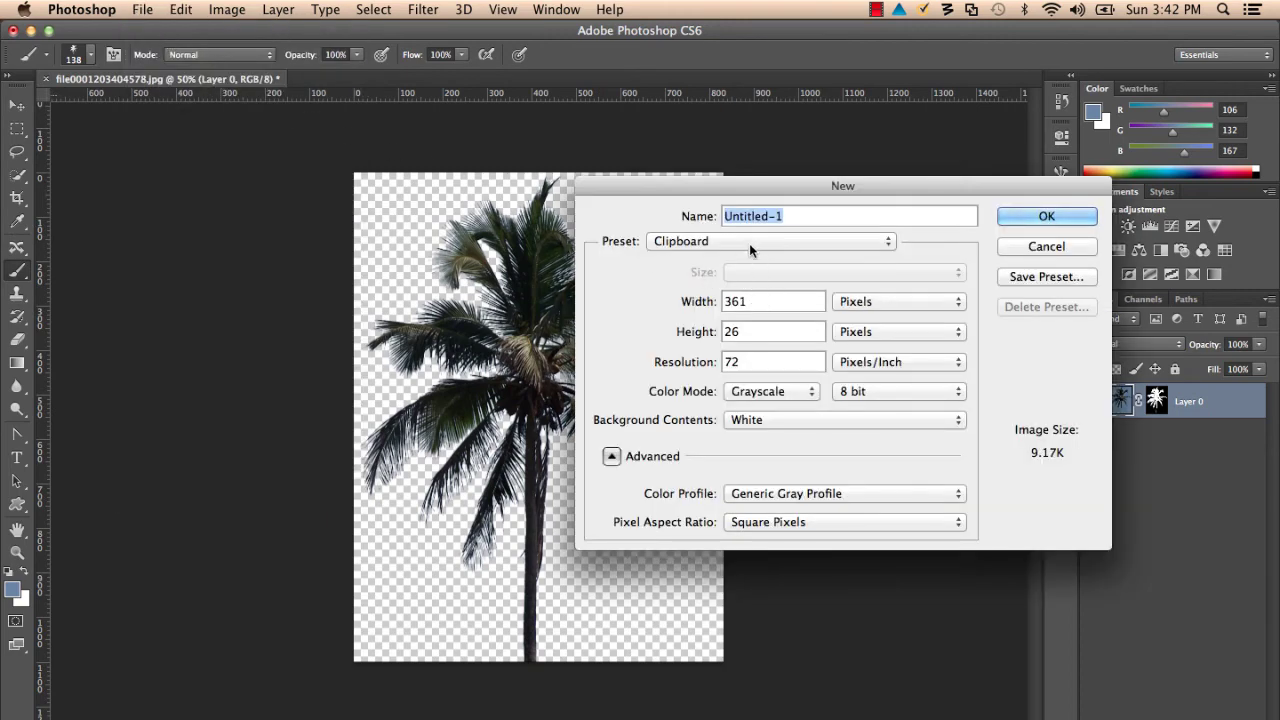
pyautogui.doubleClick(758, 300)
pyautogui.click(783, 390)
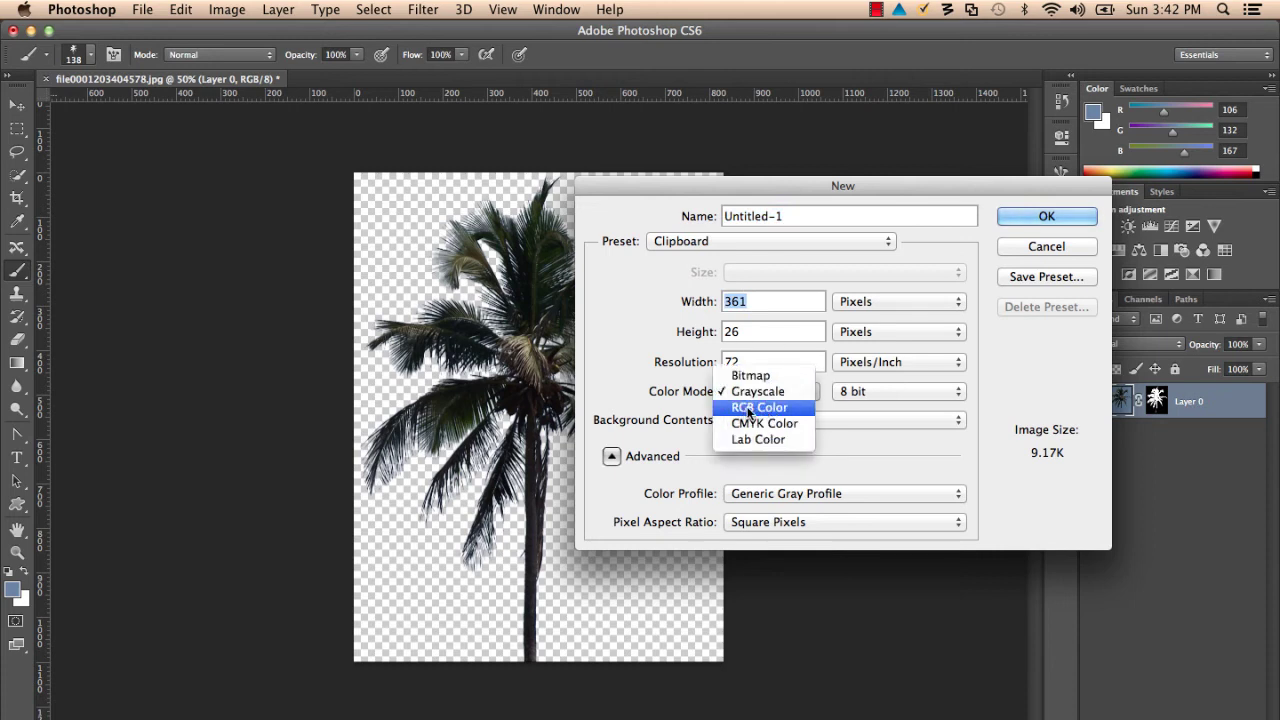
pyautogui.click(755, 407)
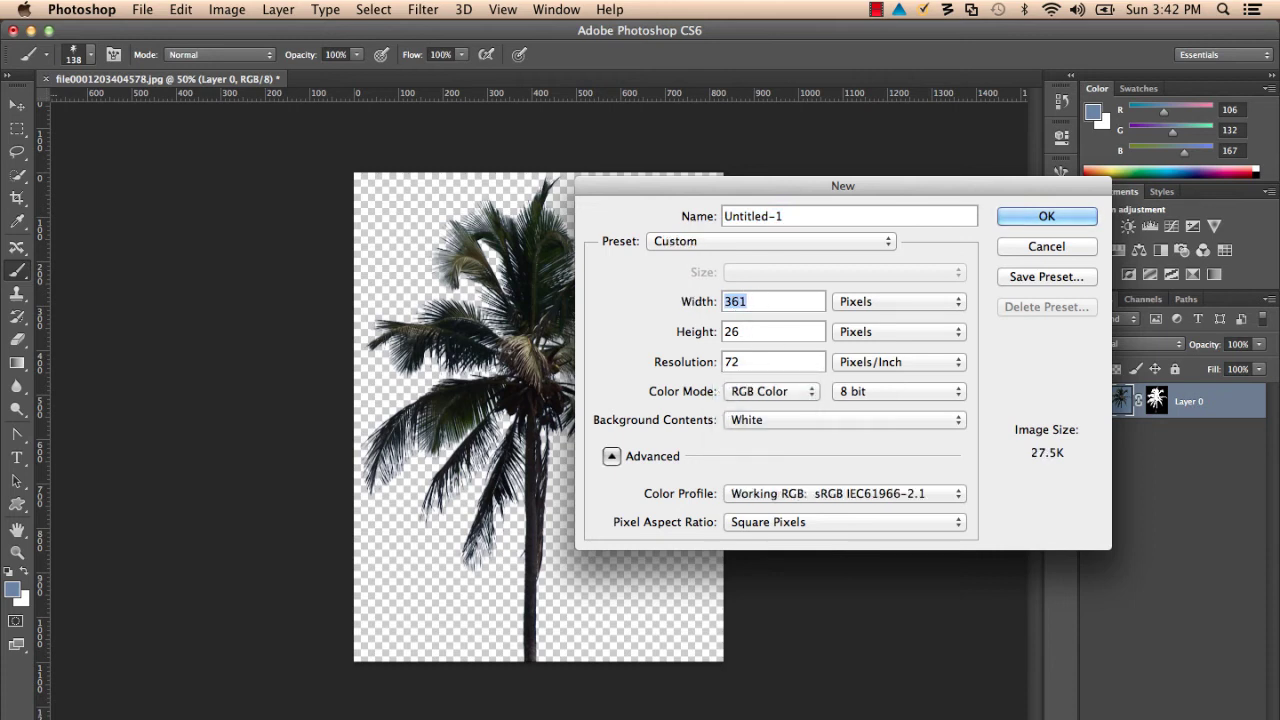
pyautogui.write('800')
pyautogui.press('Tab')
pyautogui.write('500')
pyautogui.press('Return')
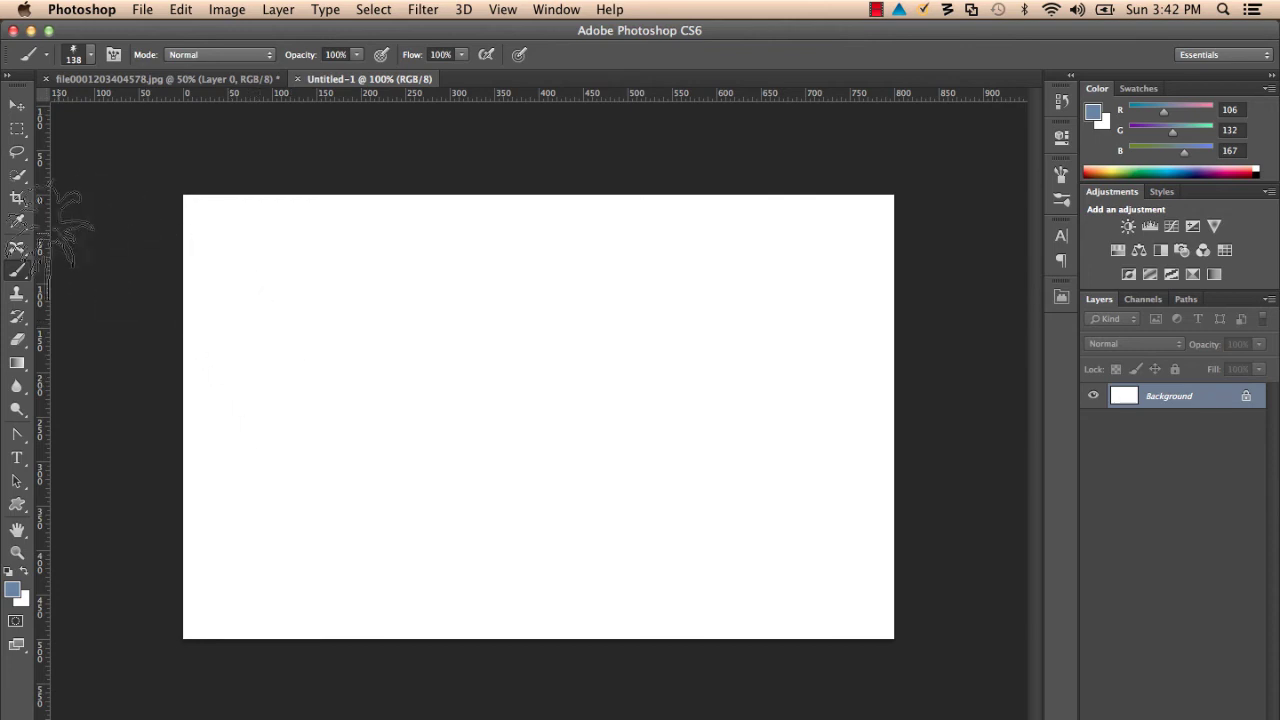
# Set the foreground color to blue 579fff and fill the canvas with a blue-to-white gradient running slightly diagonally from top to bottom.
pyautogui.click(16, 364)
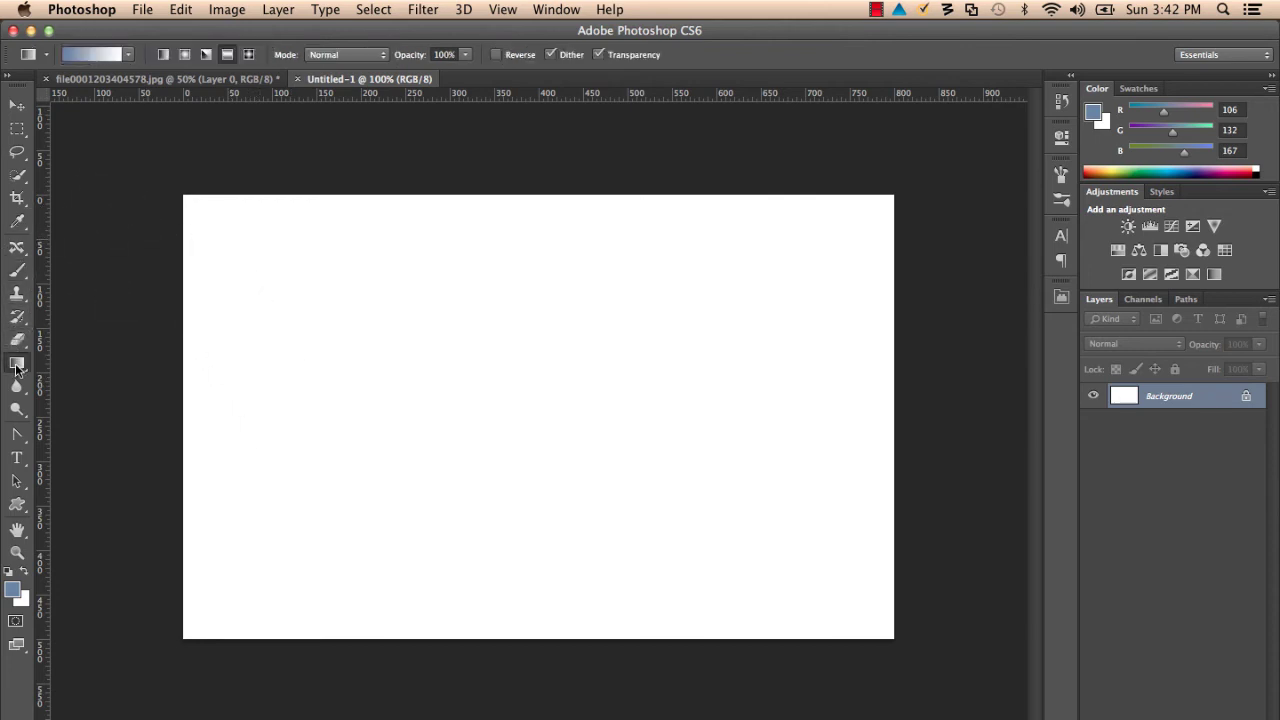
pyautogui.click(16, 590)
pyautogui.moveTo(930, 320)
pyautogui.mouseDown()
pyautogui.moveTo(949, 302)
pyautogui.moveTo(955, 246)
pyautogui.moveTo(970, 257)
pyautogui.moveTo(880, 266)
pyautogui.moveTo(893, 259)
pyautogui.mouseUp()
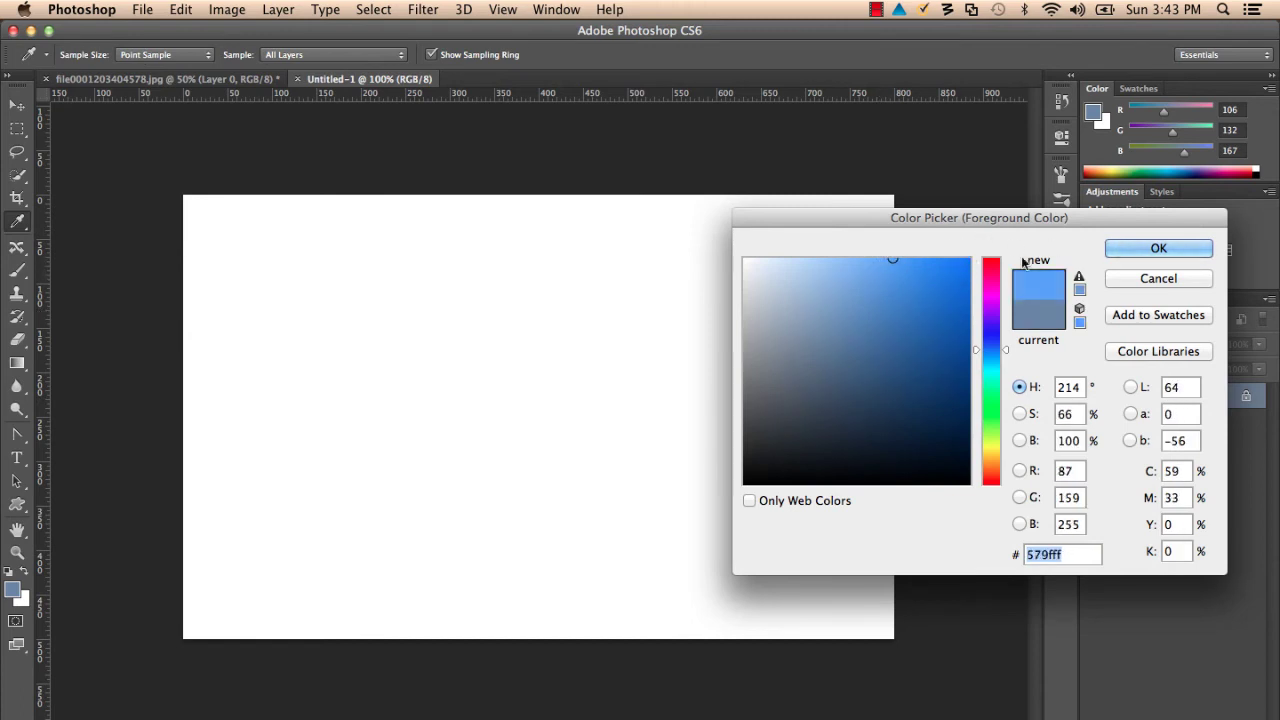
pyautogui.click(1110, 249)
pyautogui.click(126, 55)
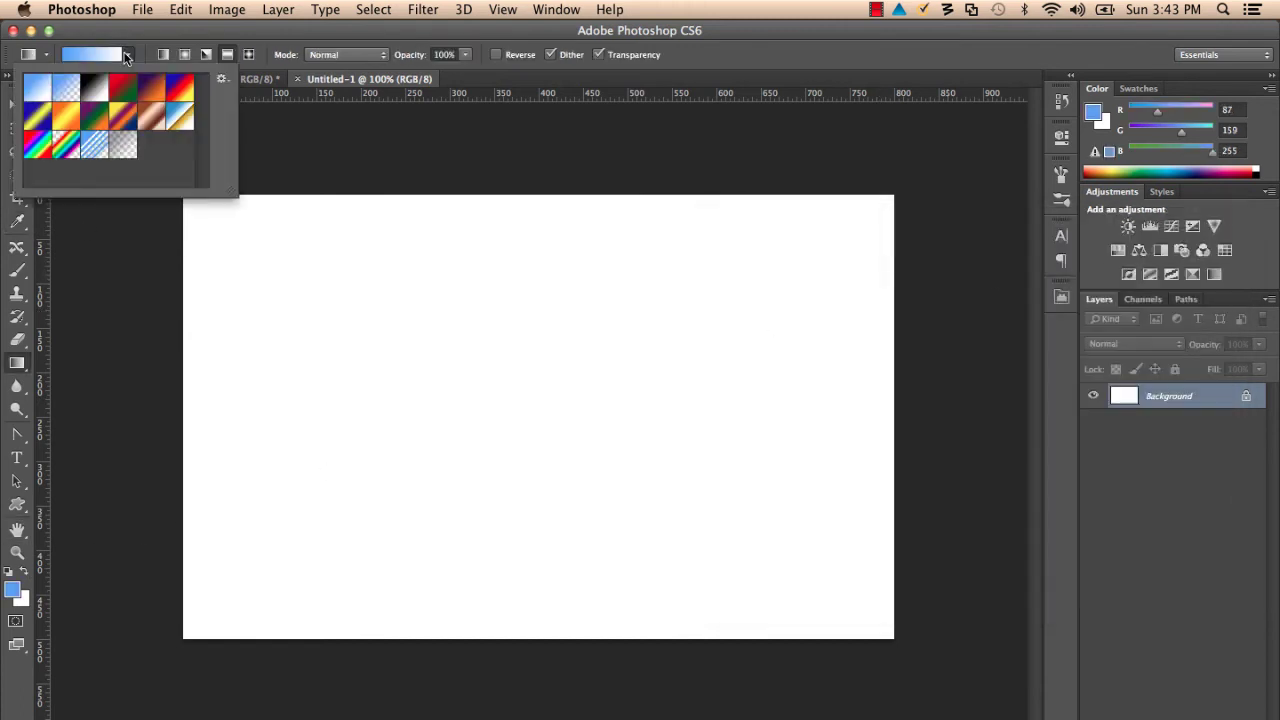
pyautogui.click(139, 56)
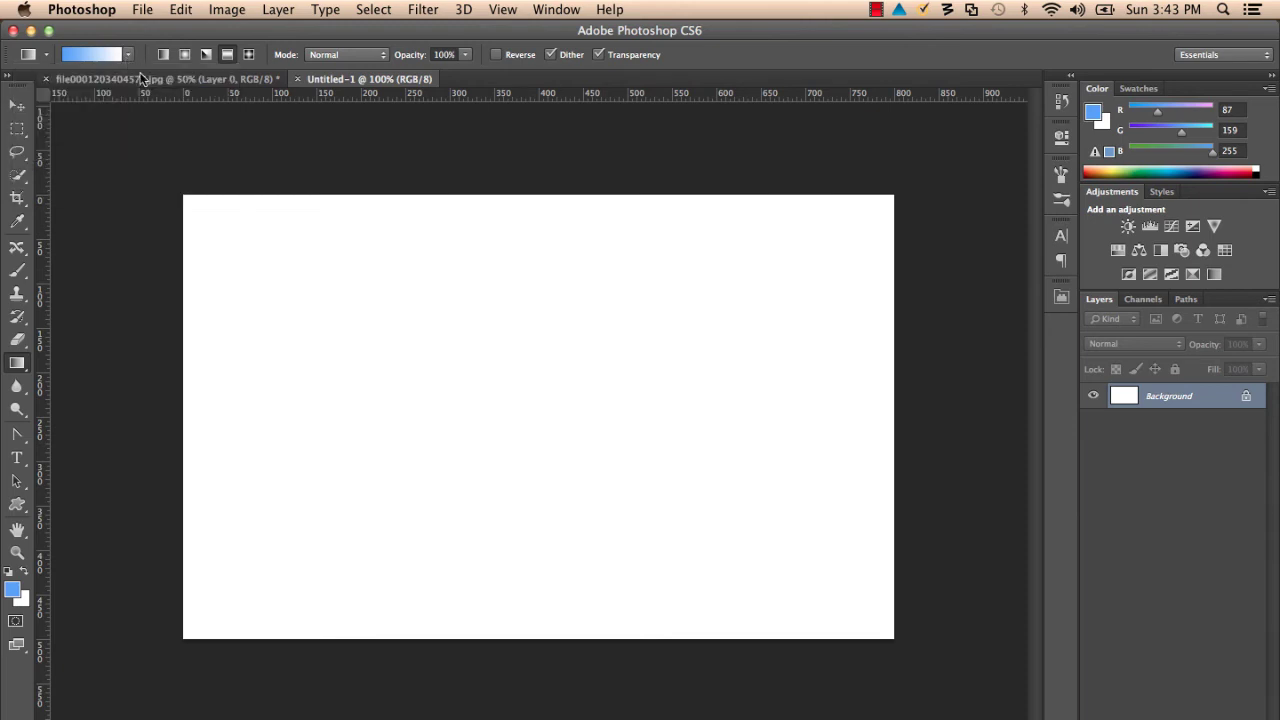
pyautogui.moveTo(357, 200); pyautogui.dragTo(497, 640)
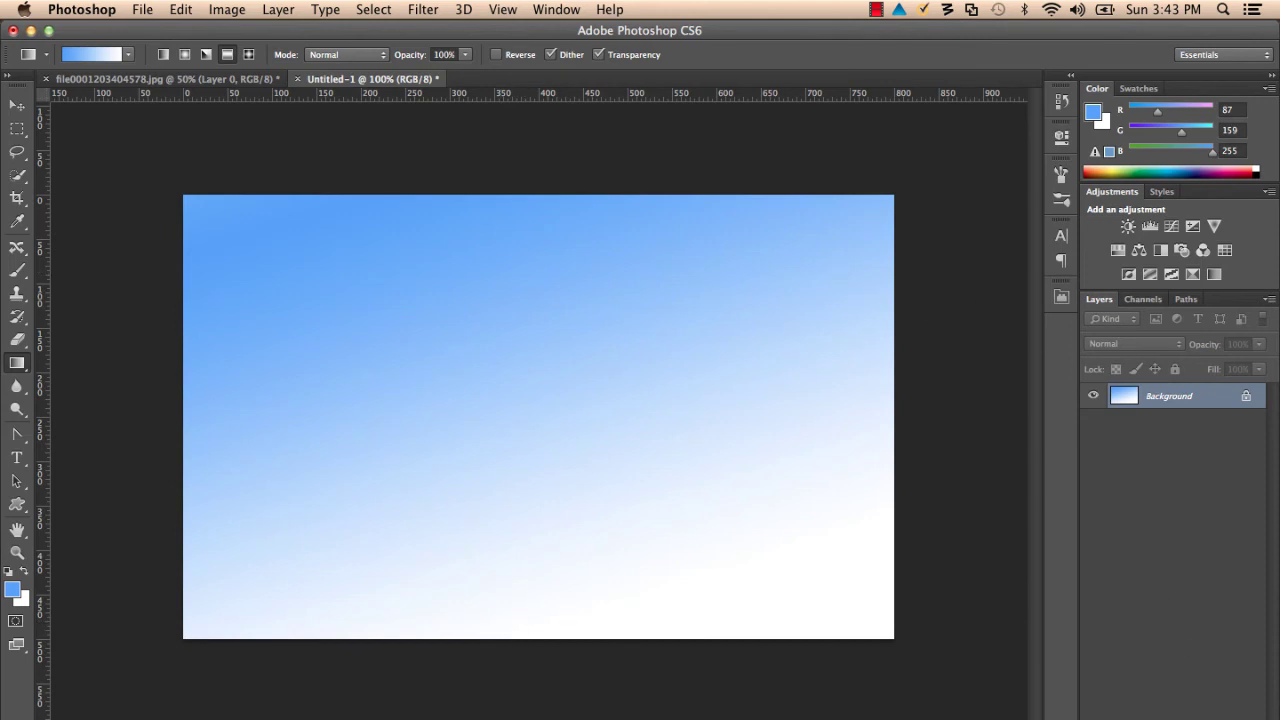
# Add a new layer above the background and set the foreground color to sand f3d59c.
pyautogui.press('super+shift+alt+n')
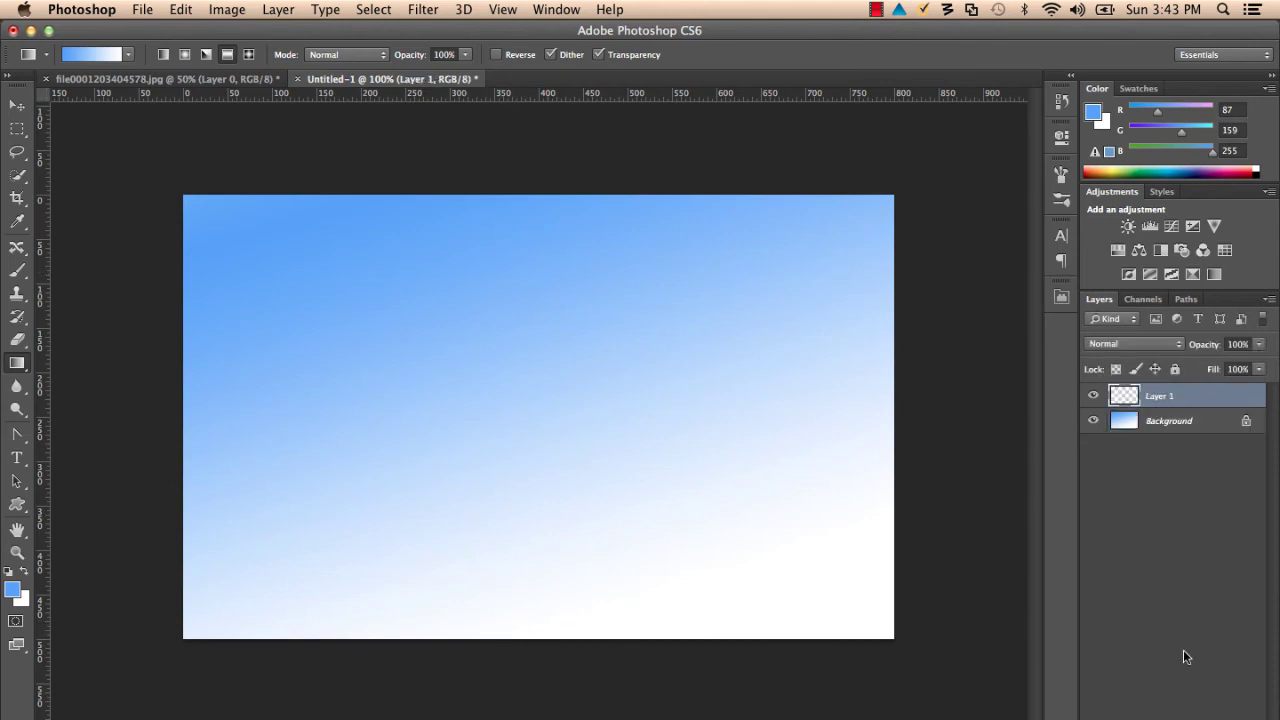
pyautogui.click(10, 590)
pyautogui.click(993, 461)
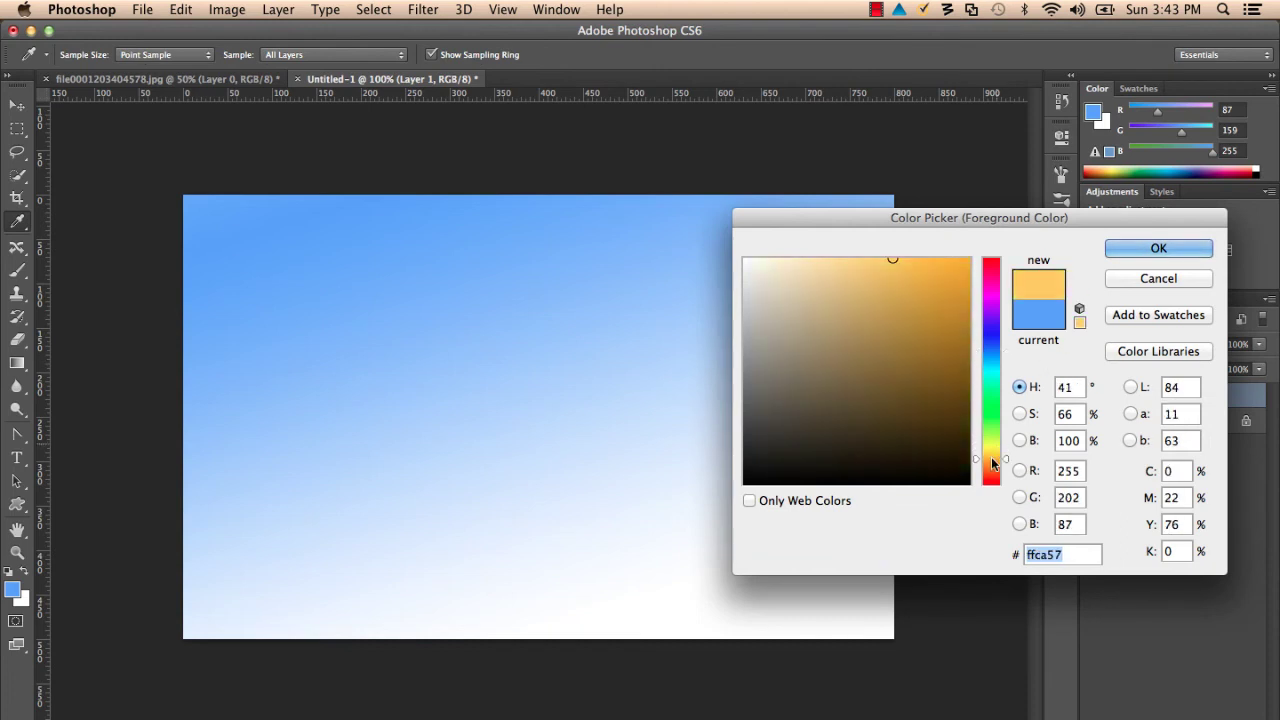
pyautogui.moveTo(829, 304)
pyautogui.mouseDown()
pyautogui.moveTo(820, 271)
pyautogui.moveTo(832, 268)
pyautogui.mouseUp()
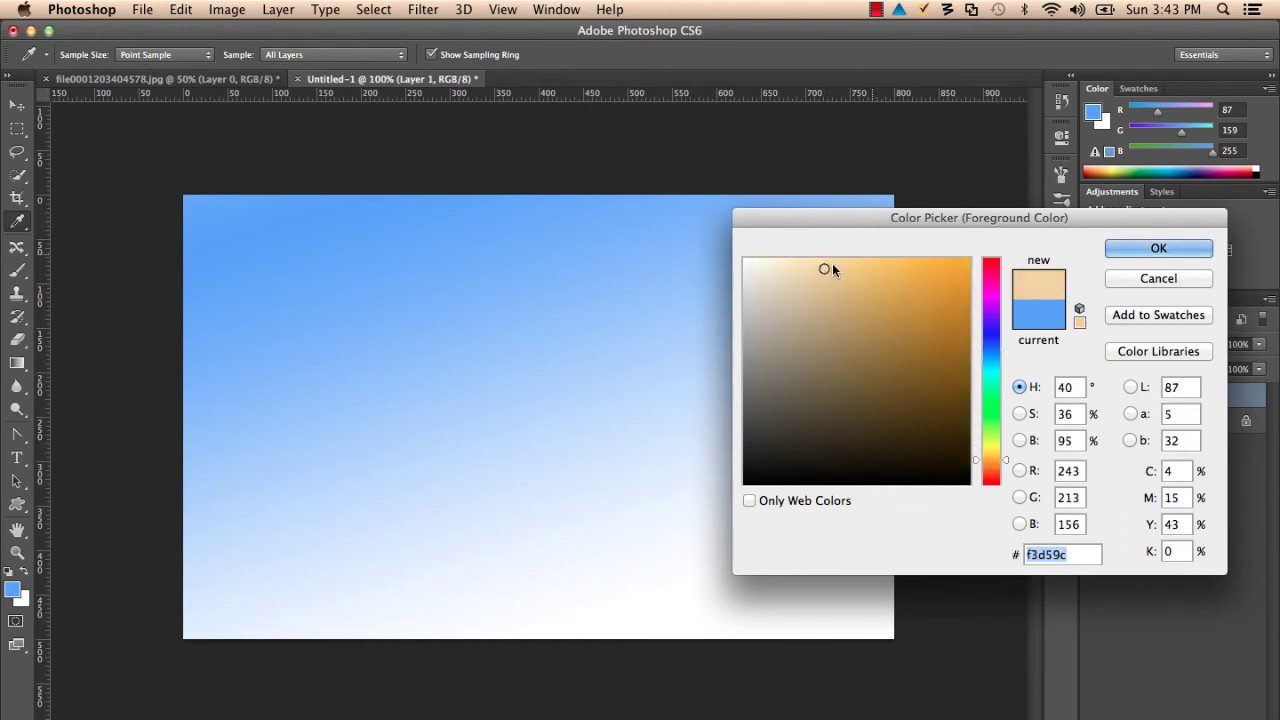
pyautogui.press('Return')
pyautogui.press('g')
# Draw a wavy freehand lasso selection across the lower part of the canvas, fill it with the sand color and deselect.
pyautogui.click(17, 152)
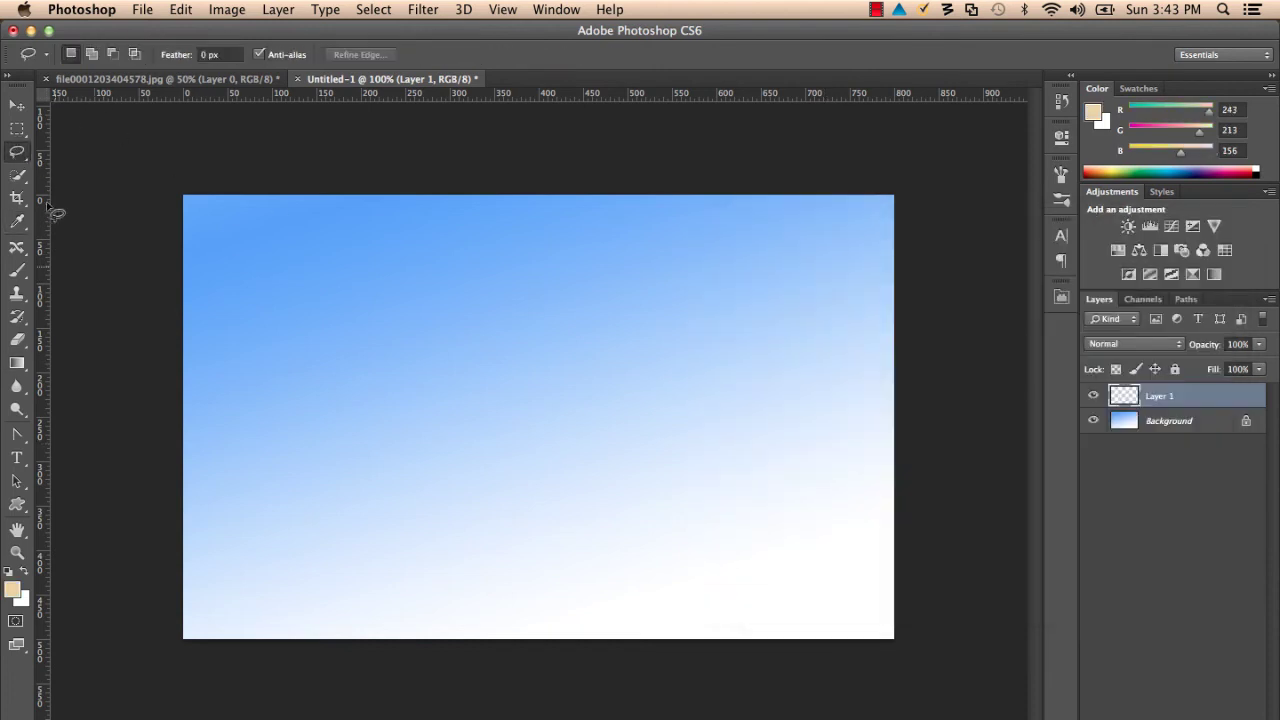
pyautogui.moveTo(183, 518)
pyautogui.mouseDown()
pyautogui.moveTo(446, 547)
pyautogui.moveTo(719, 491)
pyautogui.moveTo(846, 491)
pyautogui.moveTo(902, 518)
pyautogui.moveTo(900, 658)
pyautogui.moveTo(853, 676)
pyautogui.moveTo(251, 677)
pyautogui.moveTo(171, 664)
pyautogui.moveTo(146, 603)
pyautogui.moveTo(160, 526)
pyautogui.mouseUp()
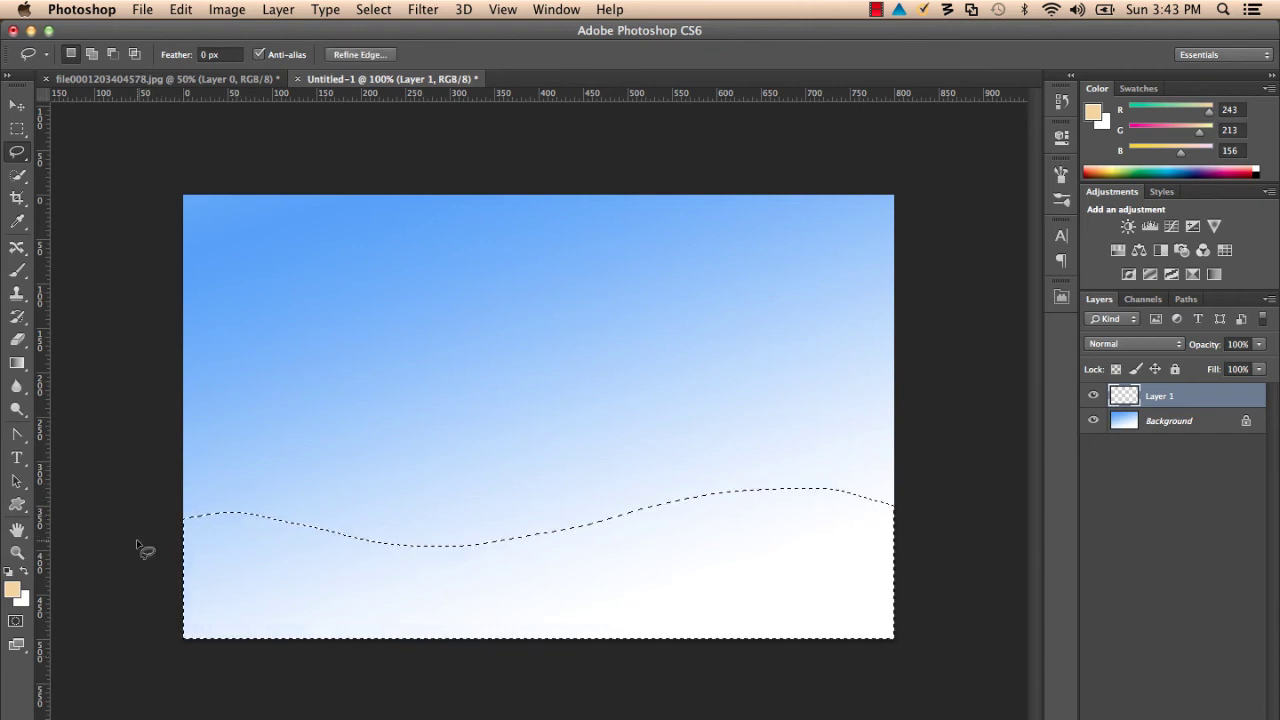
pyautogui.hotkey('alt', 'Delete')
pyautogui.press('super+d')
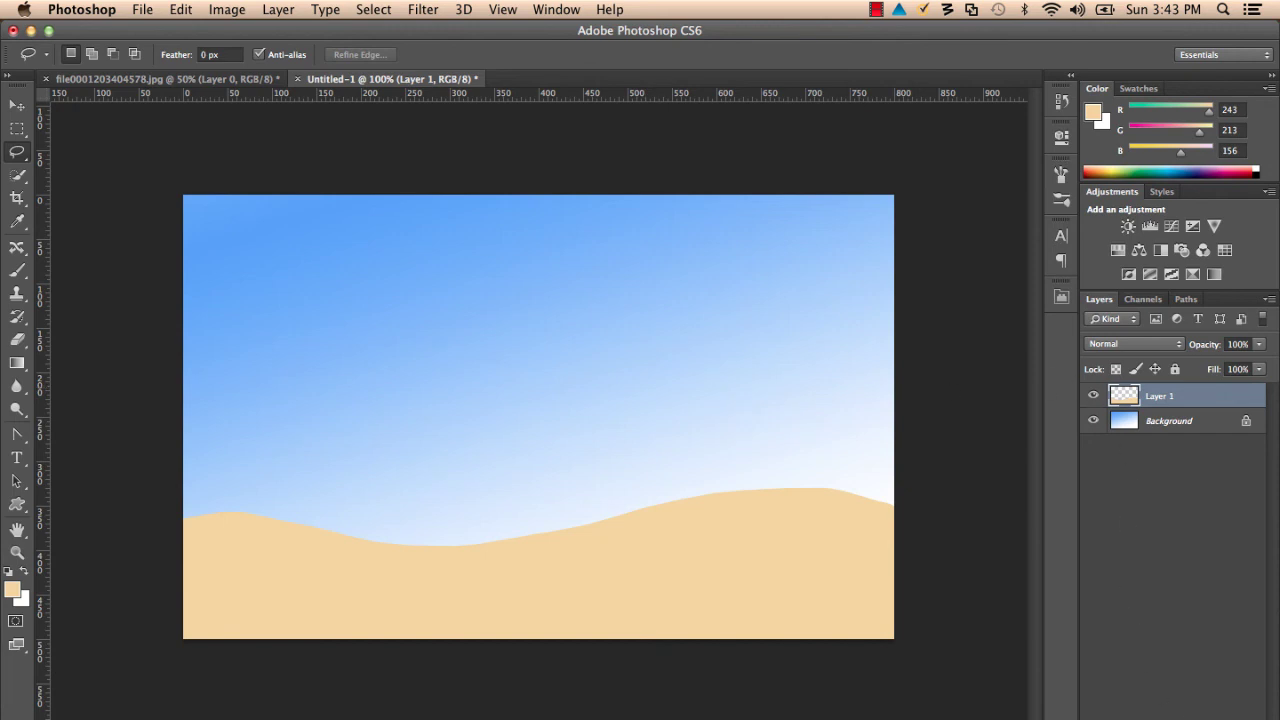
# Add another new layer and place it between the sand layer and the background.
pyautogui.press('super+shift+alt+n')
pyautogui.moveTo(1170, 395); pyautogui.dragTo(1172, 430)
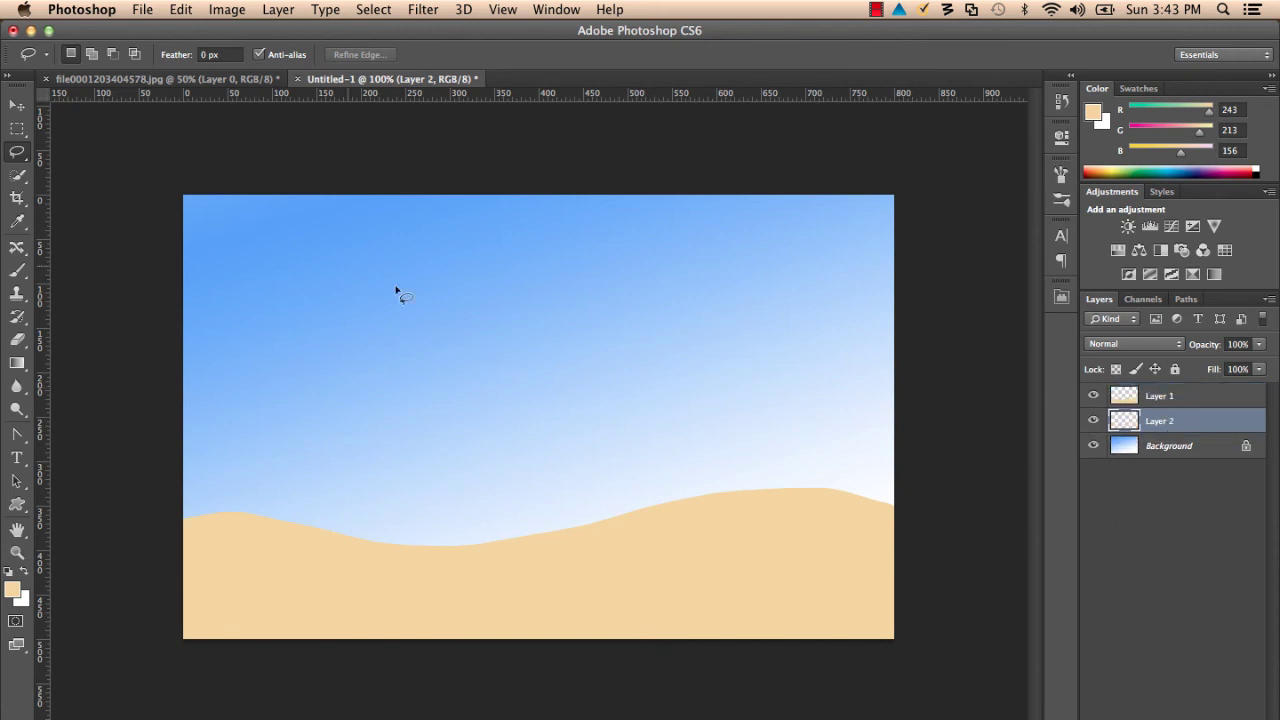
# Choose the custom palm tree brush, set its size to 342 px and reset the foreground color to black.
pyautogui.press('b')
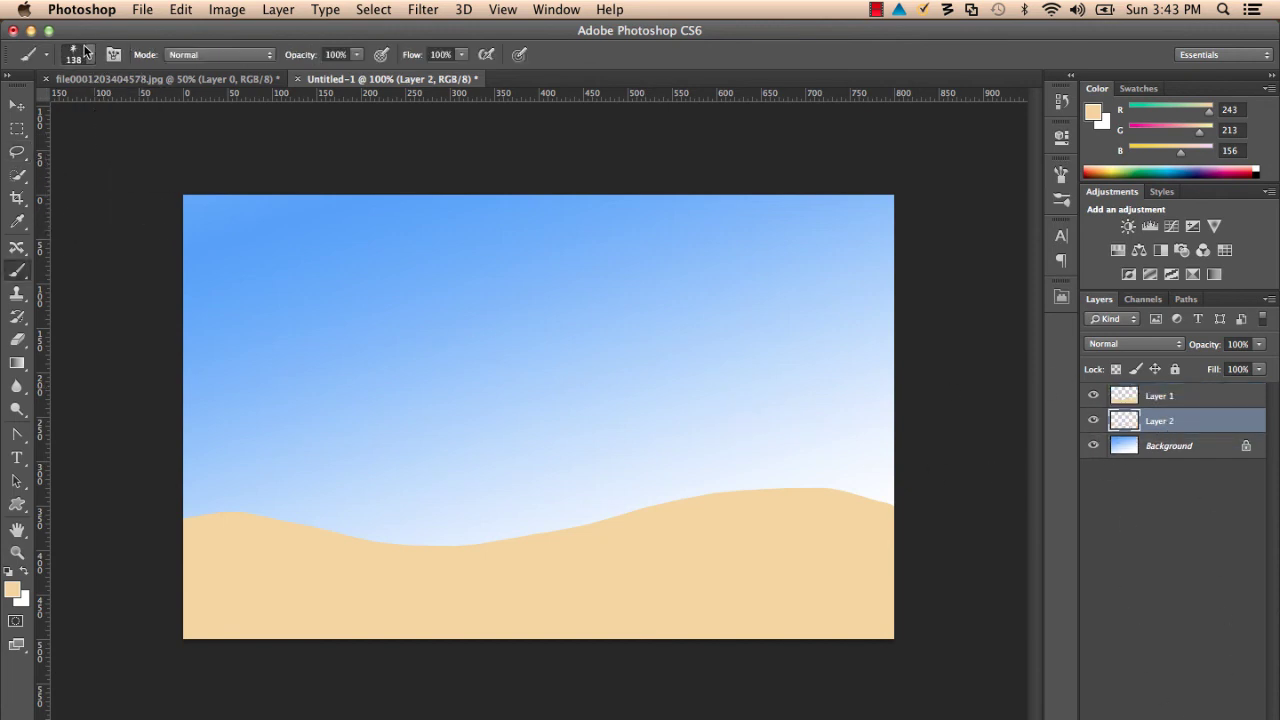
pyautogui.click(90, 56)
pyautogui.click(158, 274)
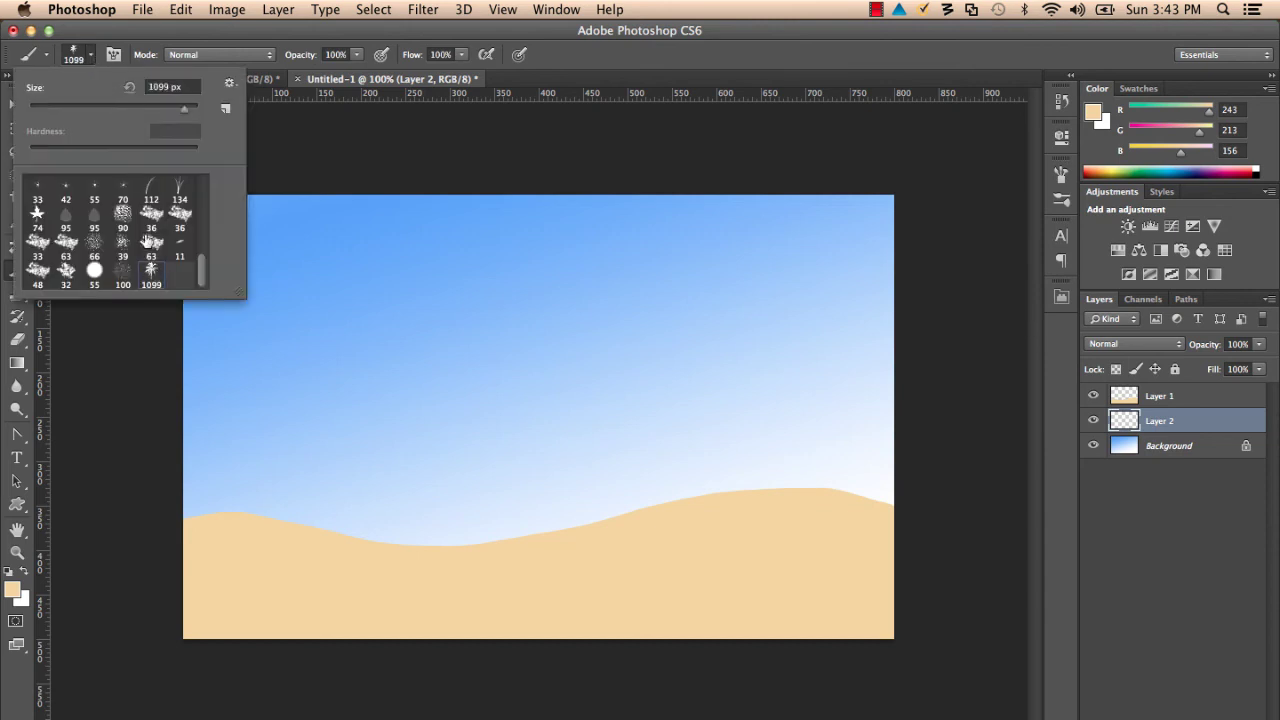
pyautogui.moveTo(183, 110); pyautogui.dragTo(156, 118)
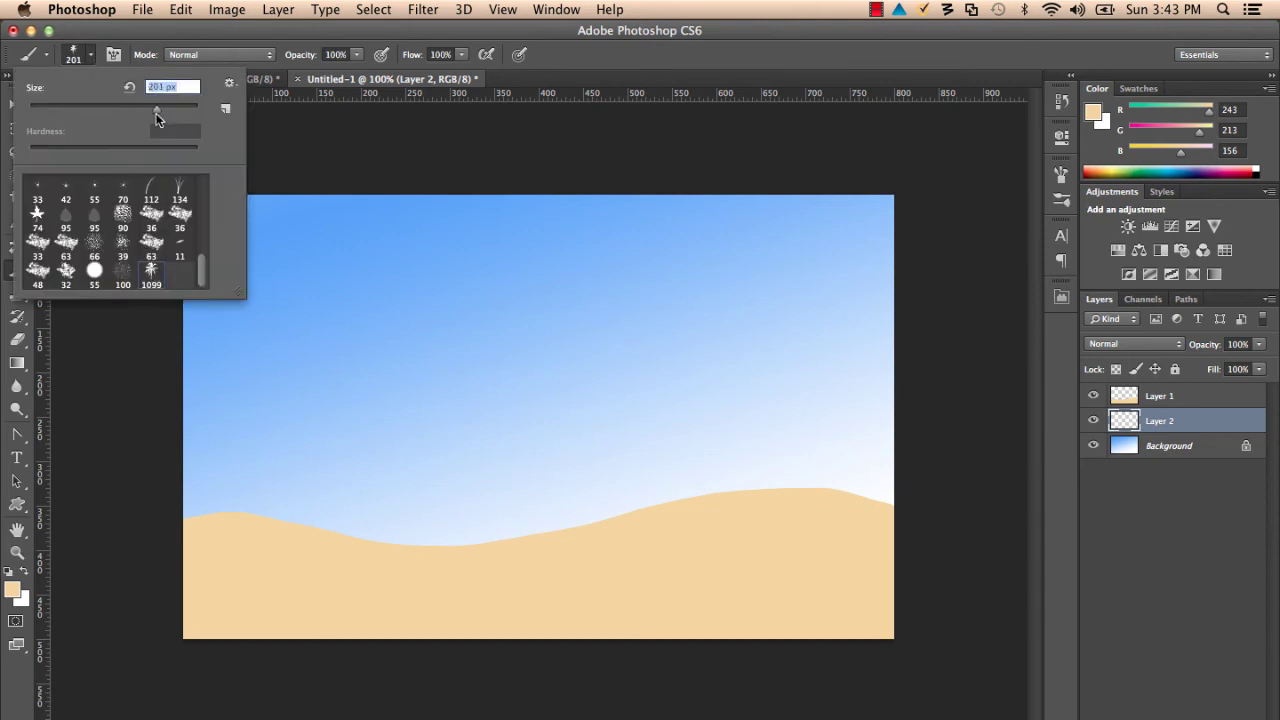
pyautogui.click(91, 55)
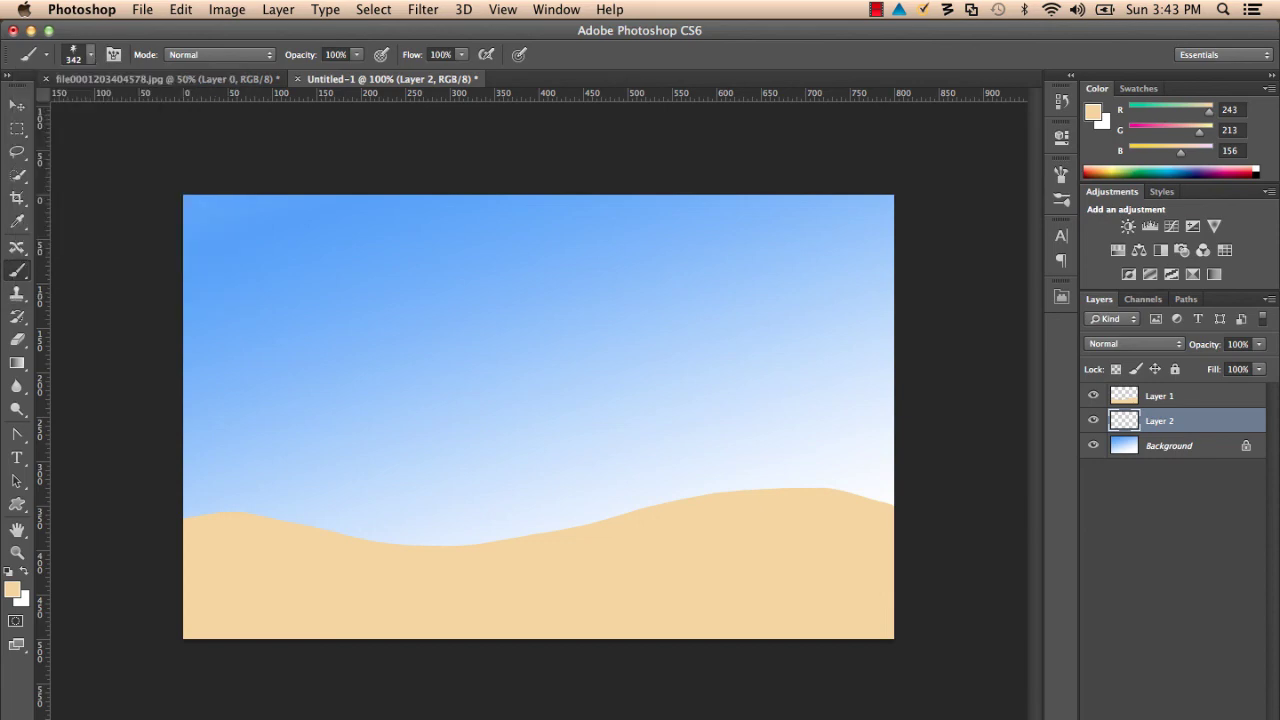
pyautogui.press('d')
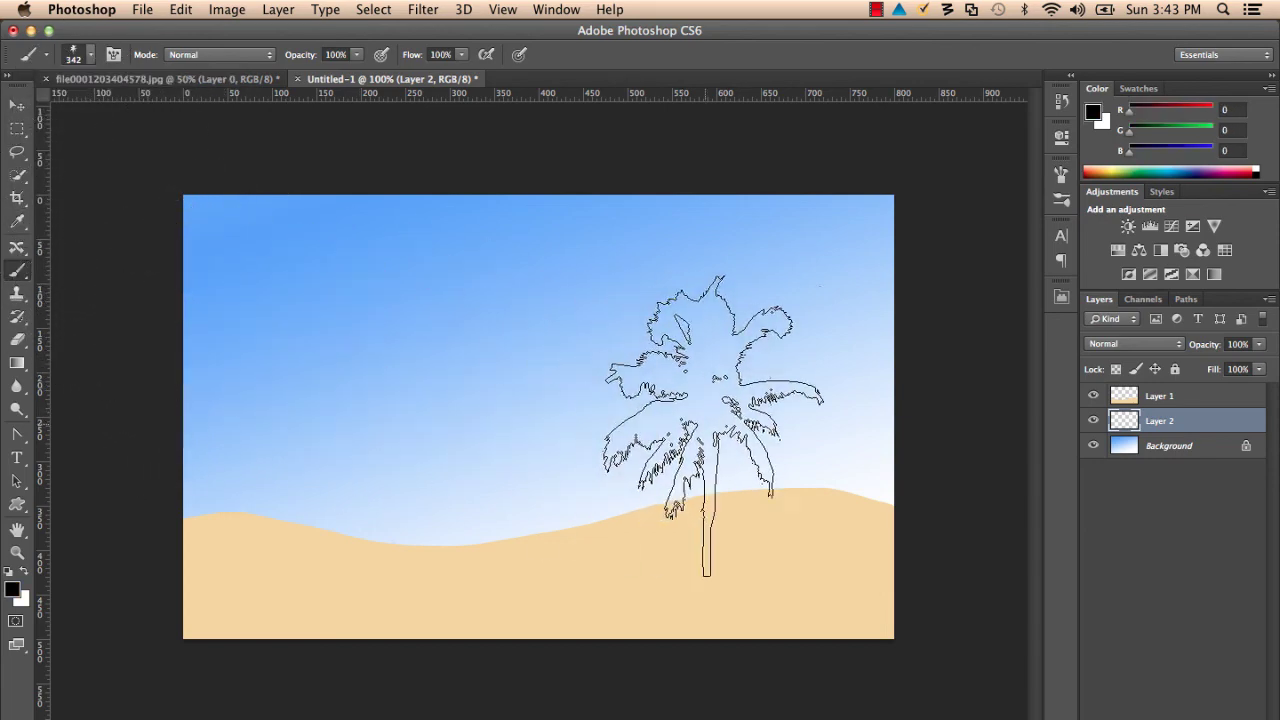
# Stamp two overlapping large palm trees at the right edge of the beach scene and two more at the left edge.
pyautogui.click(834, 391)
pyautogui.click(858, 402)
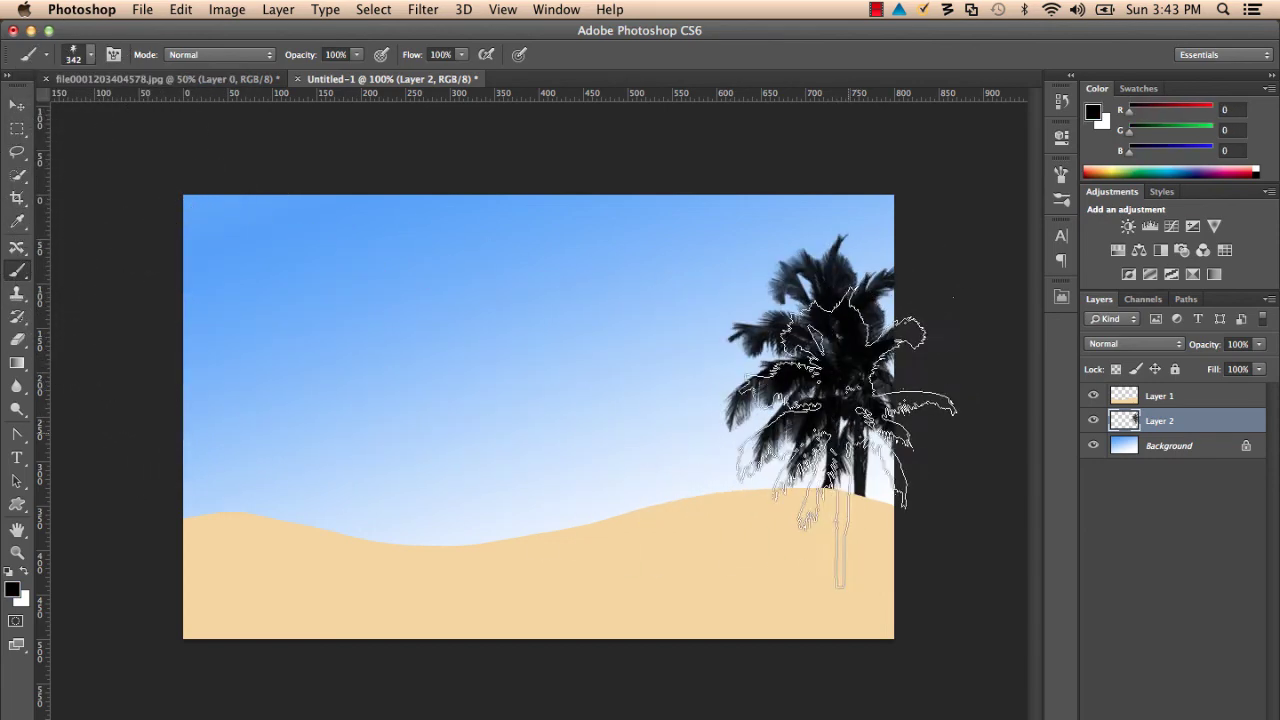
pyautogui.click(222, 390)
pyautogui.click(255, 420)
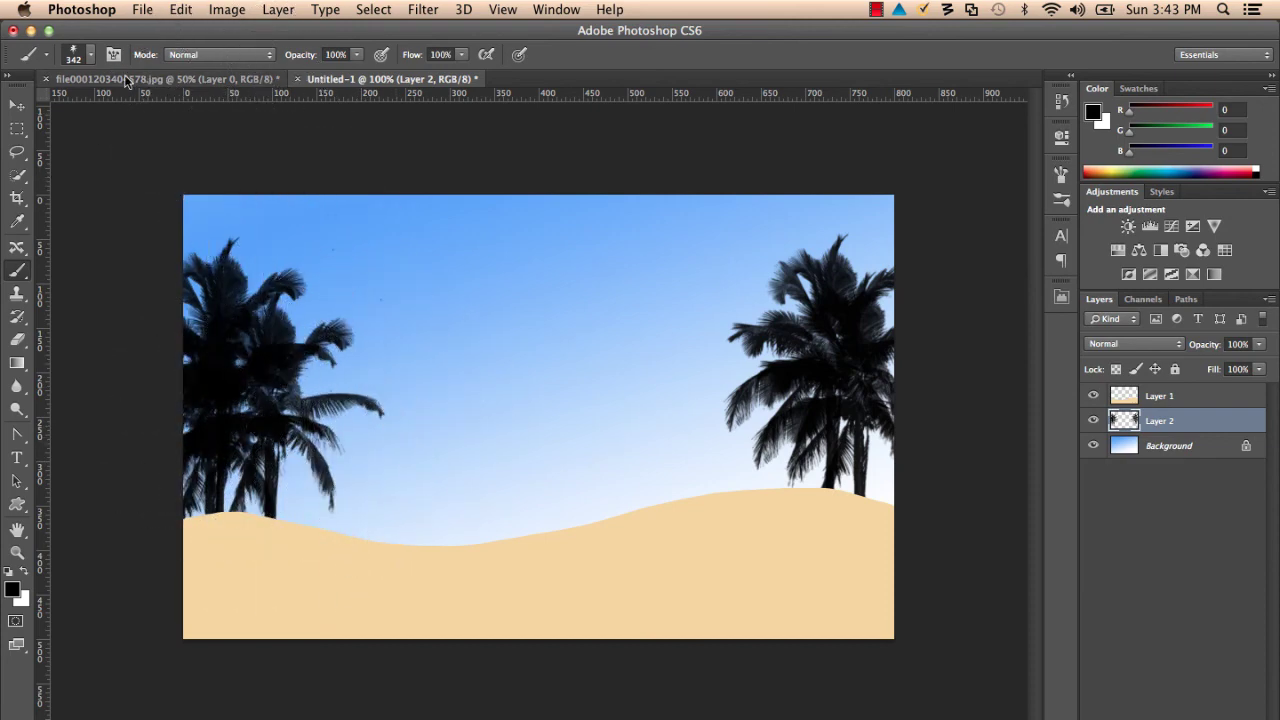
# Reduce the palm brush to 195 px and stamp a pair of medium palms right of center, behind the sand slope.
pyautogui.click(91, 58)
pyautogui.moveTo(166, 111); pyautogui.dragTo(154, 114)
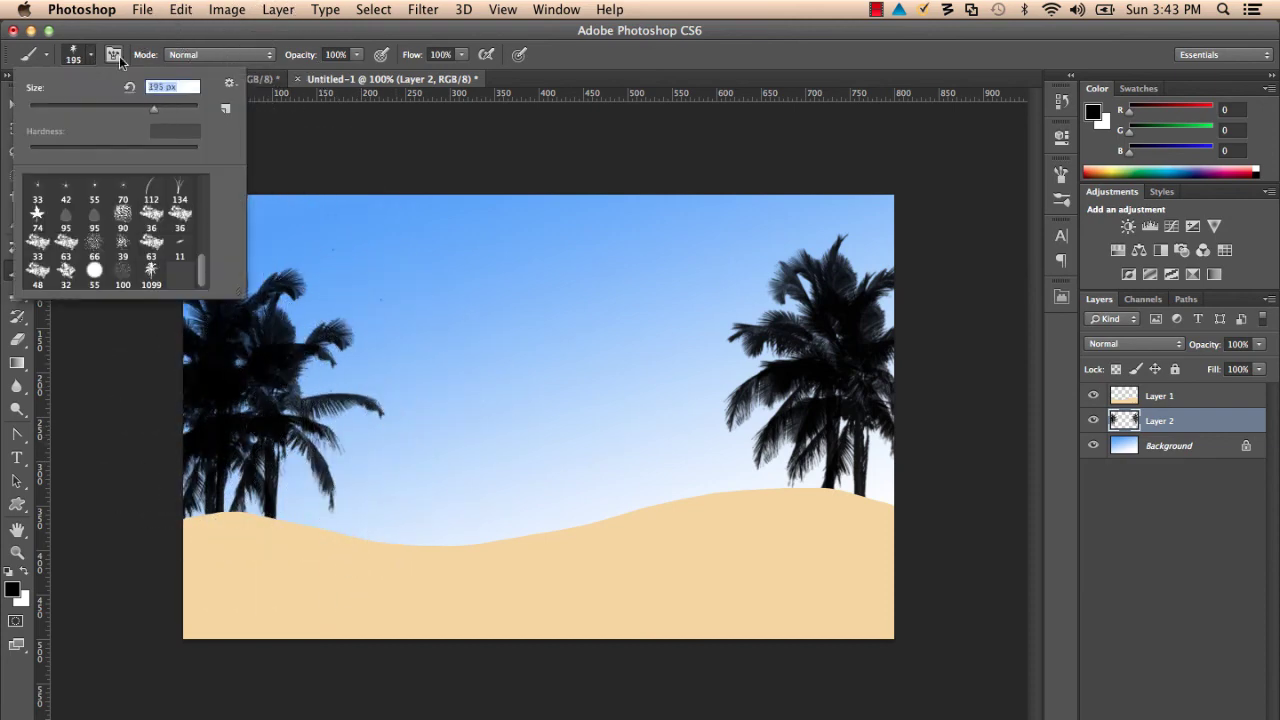
pyautogui.press('Return')
pyautogui.click(603, 450)
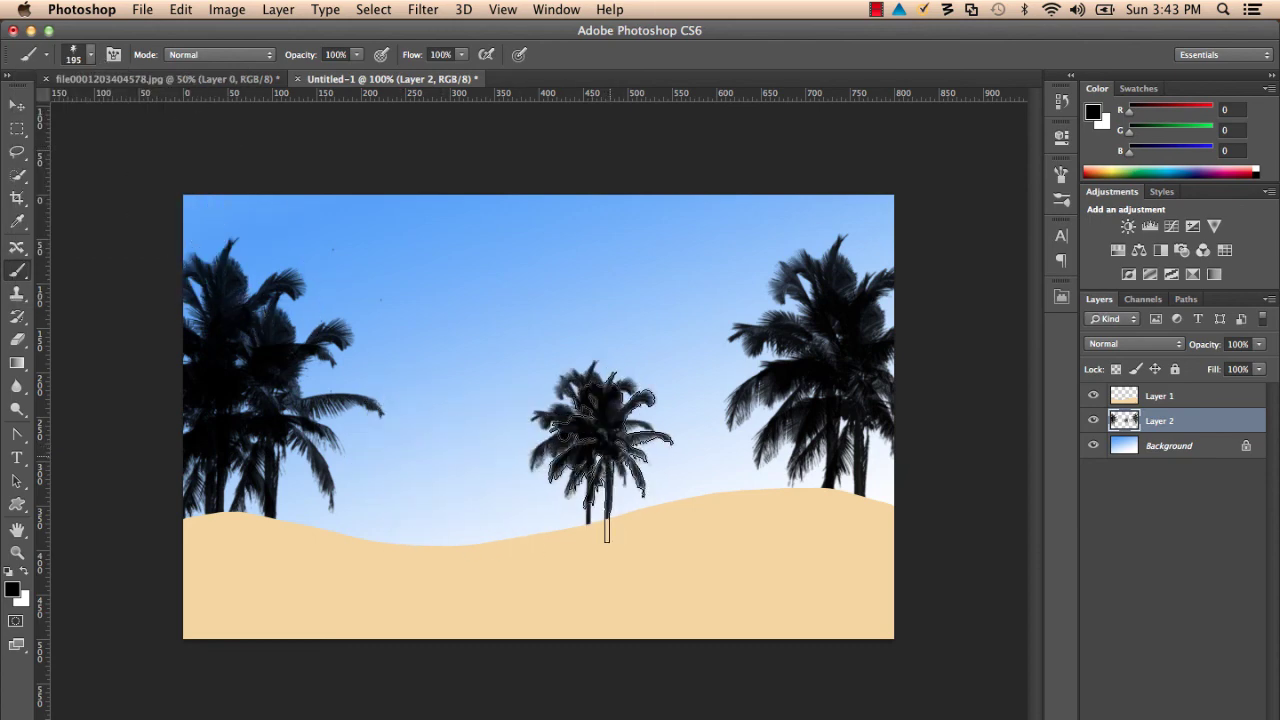
# Reduce the palm brush to 98 px and stamp a pair of small palms between the medium and right-hand trees.
pyautogui.click(90, 54)
pyautogui.moveTo(152, 110); pyautogui.dragTo(112, 115)
pyautogui.press('Return')
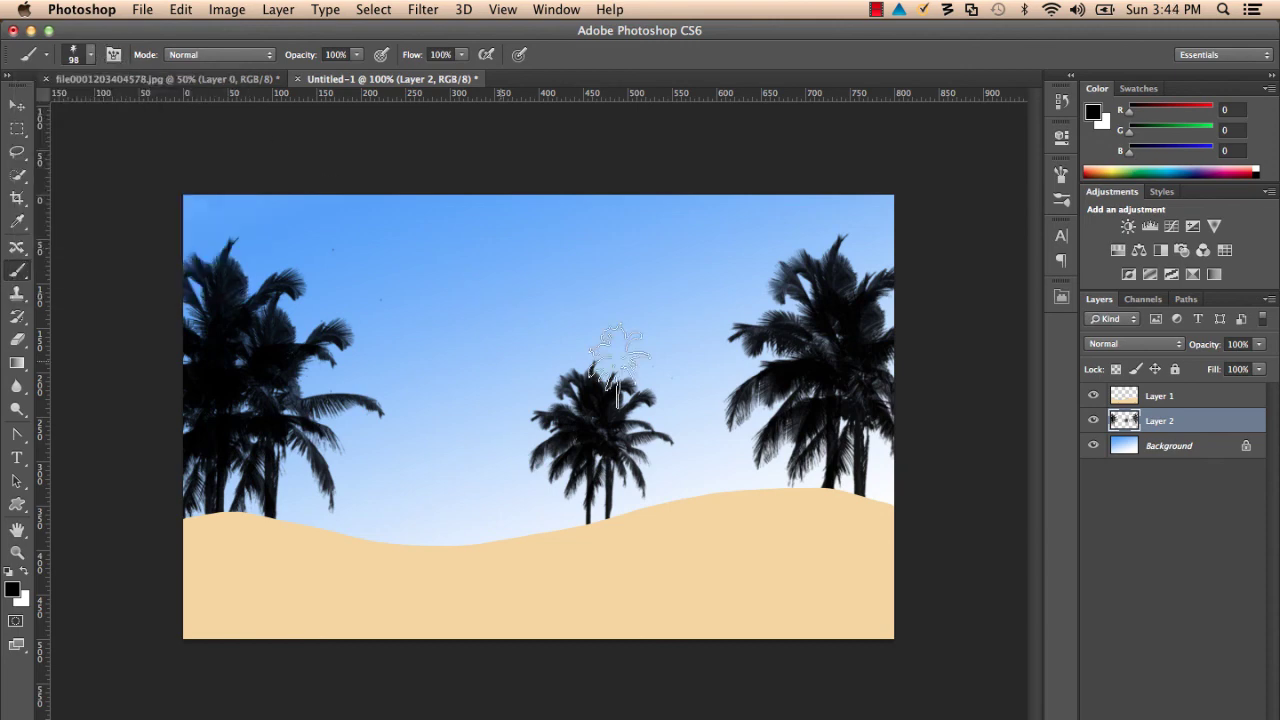
pyautogui.click(702, 457)
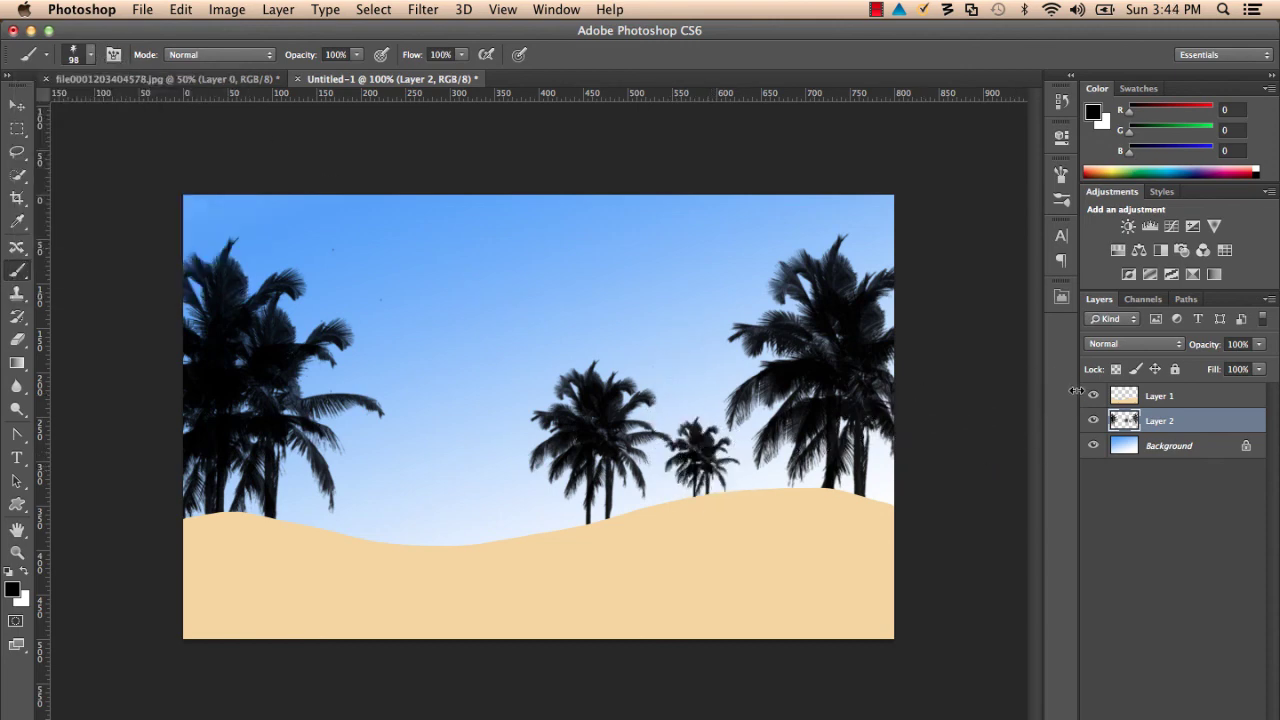